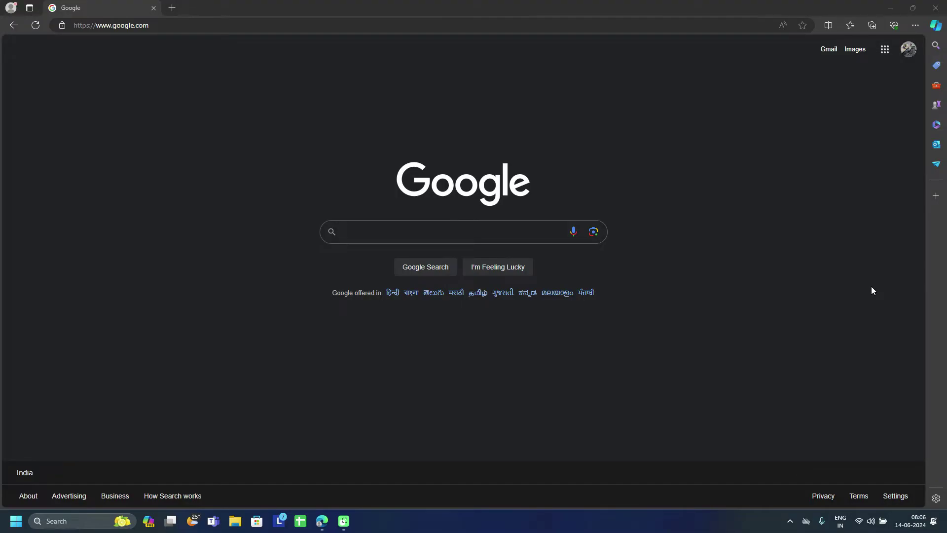
Step: Search Google for 'loop learning' by picking the suggestion after typing 'loop'
left_click(469, 232)
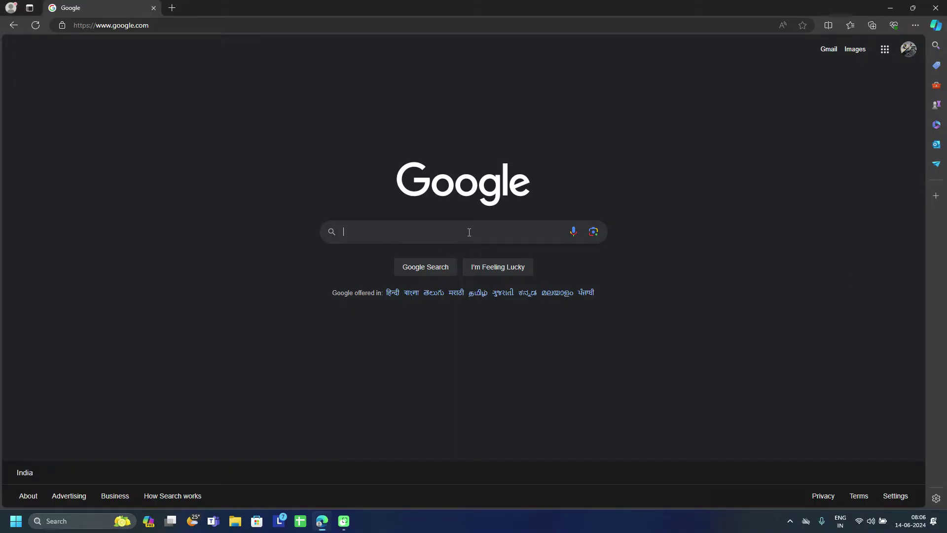
type("loop")
key("Down")
key("Return")
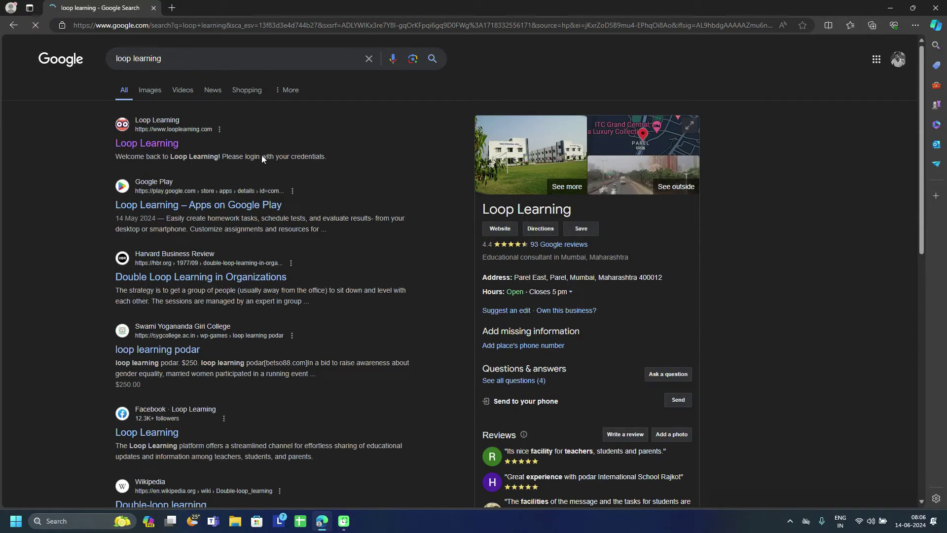
Step: Open the Loop Learning site from the results and log in with the saved administrator credentials
left_click(167, 144)
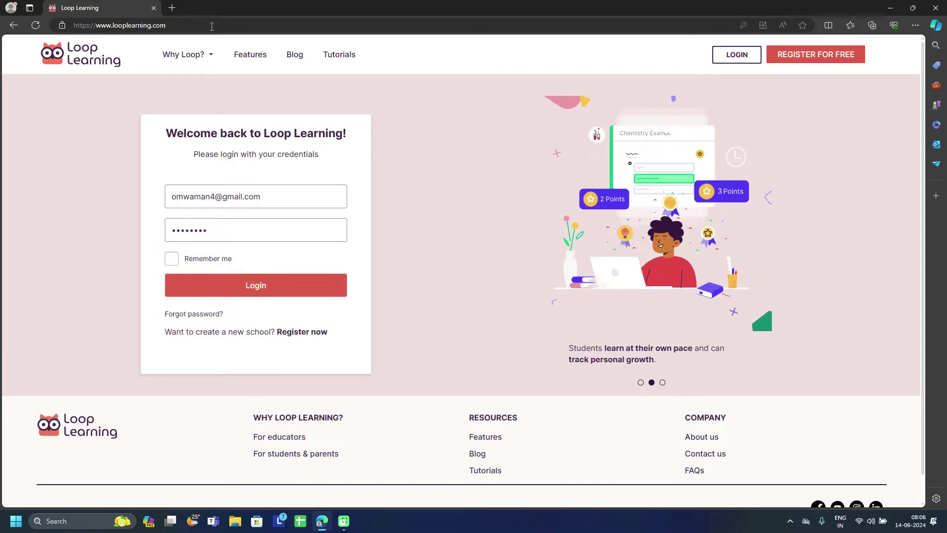
left_click(211, 26)
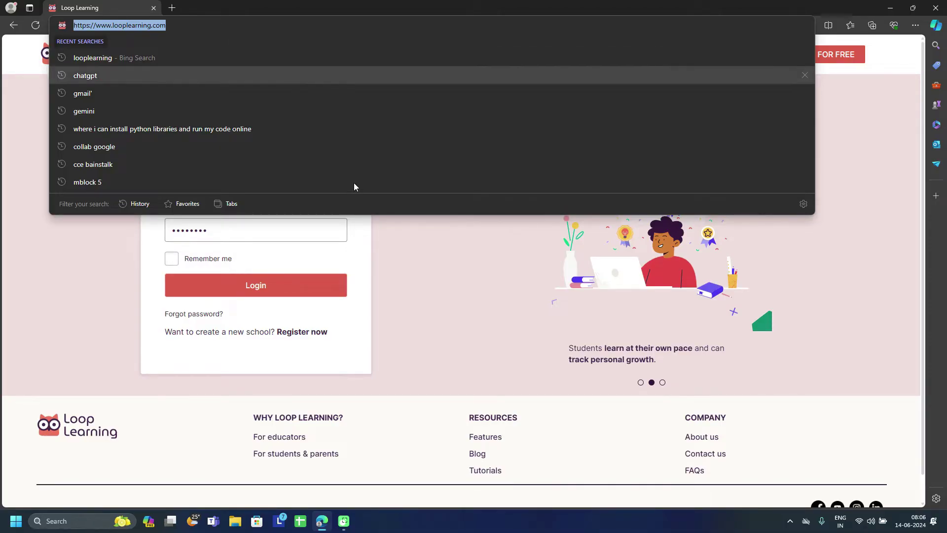
left_click(439, 271)
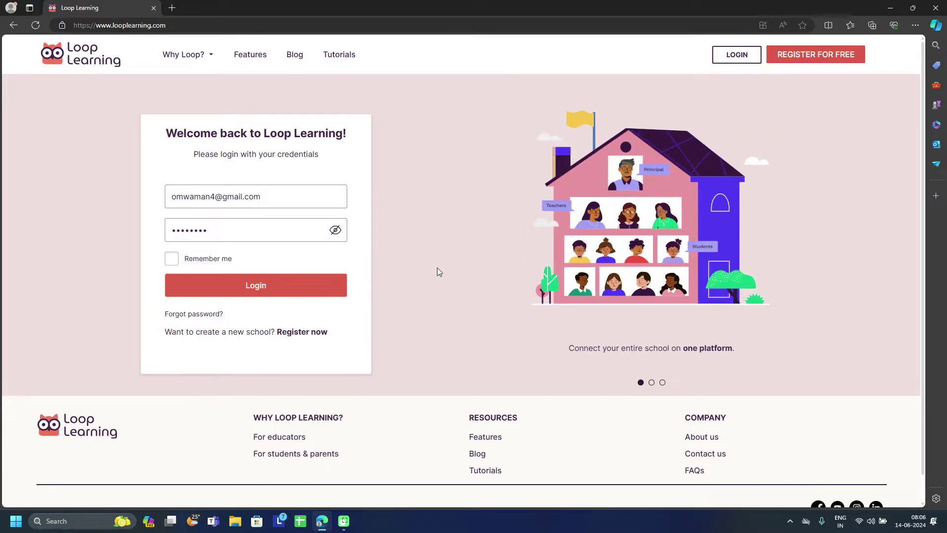
left_click(319, 197)
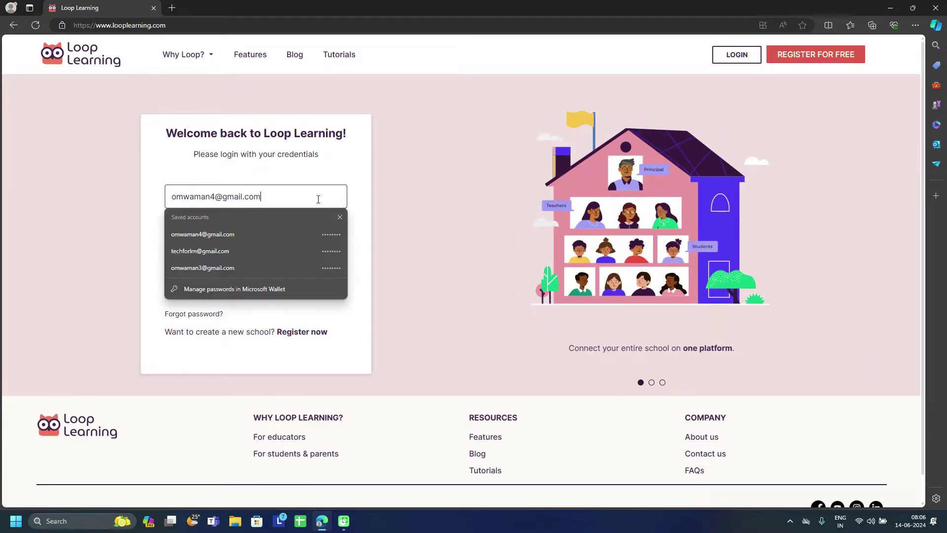
left_click(358, 203)
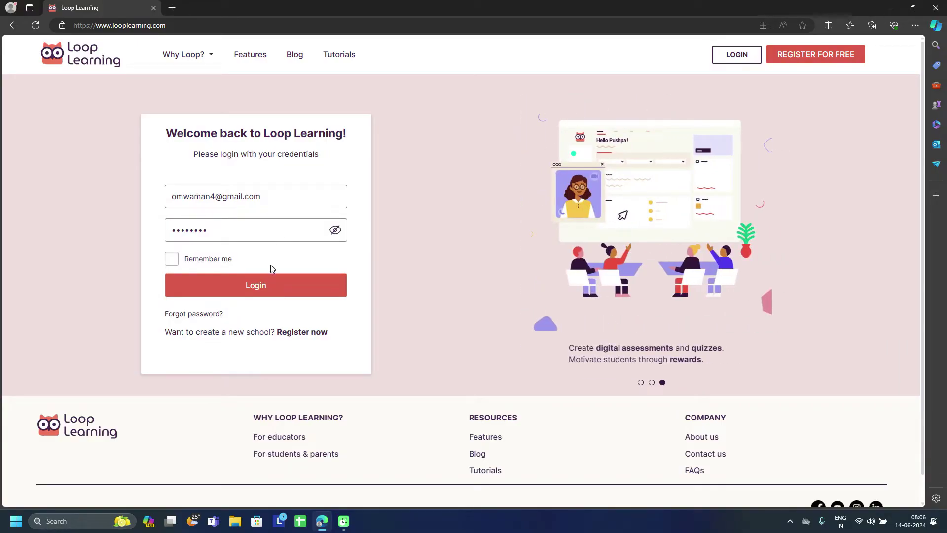
left_click(273, 287)
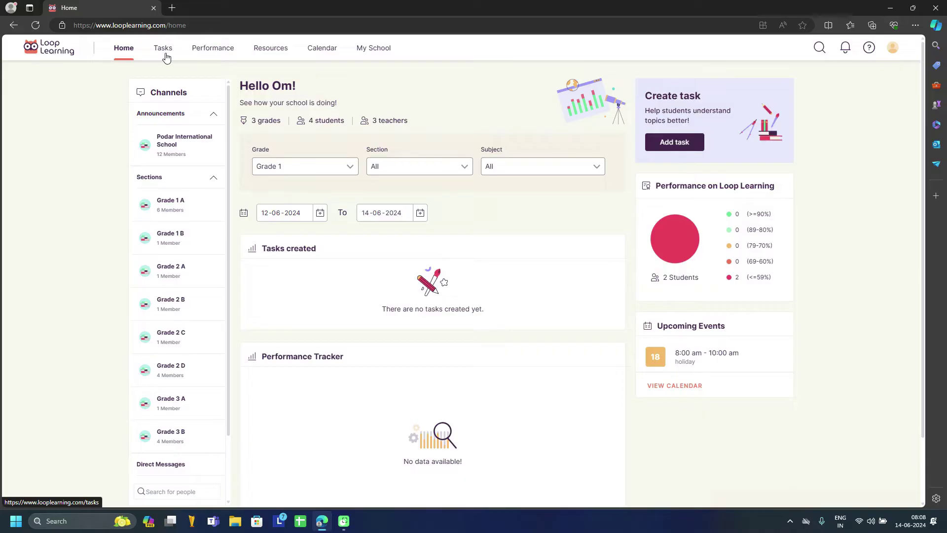
Step: Go to Settings from the profile menu, switch to Help, and focus the issue description box
left_click(892, 49)
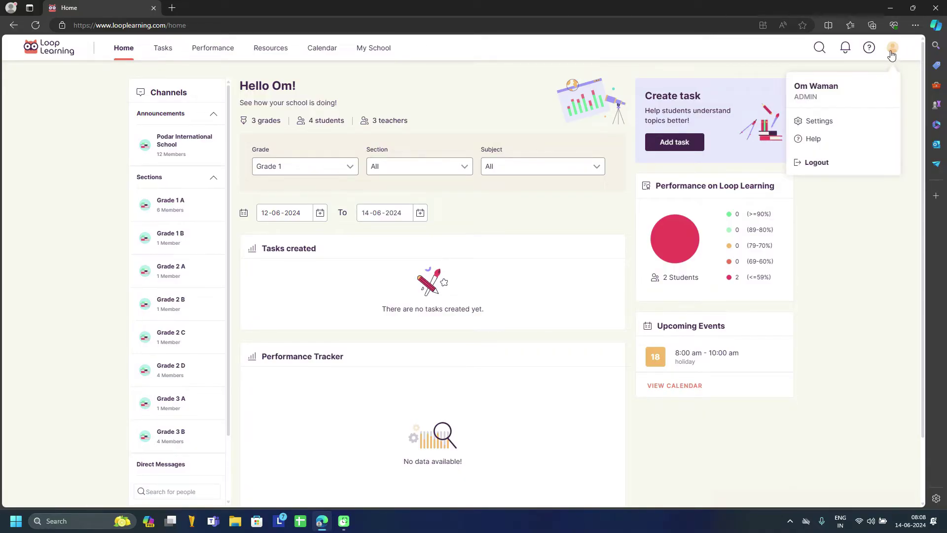
left_click(821, 121)
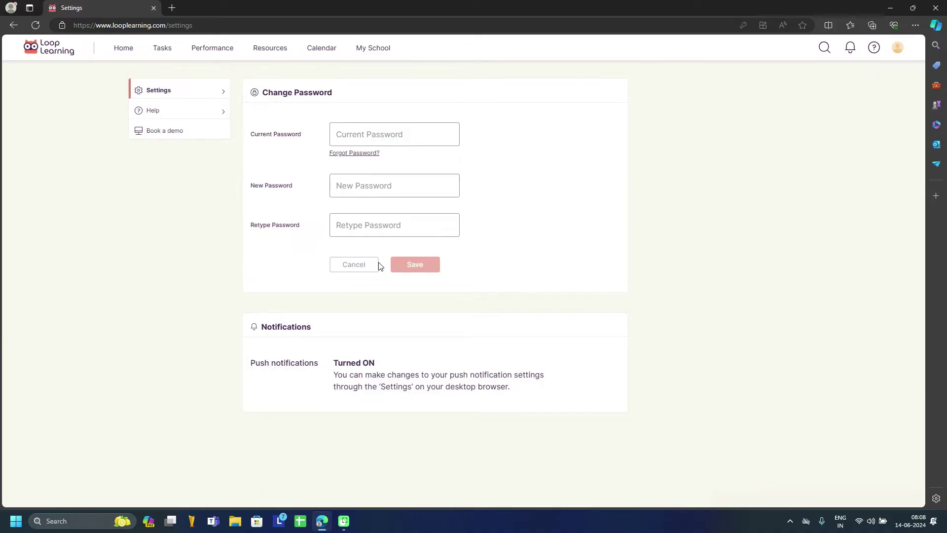
left_click(196, 115)
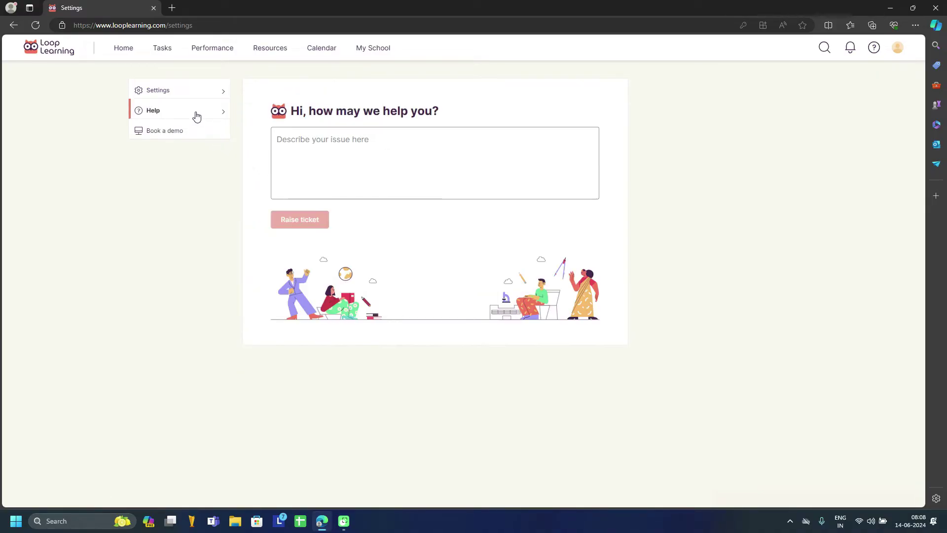
left_click(311, 147)
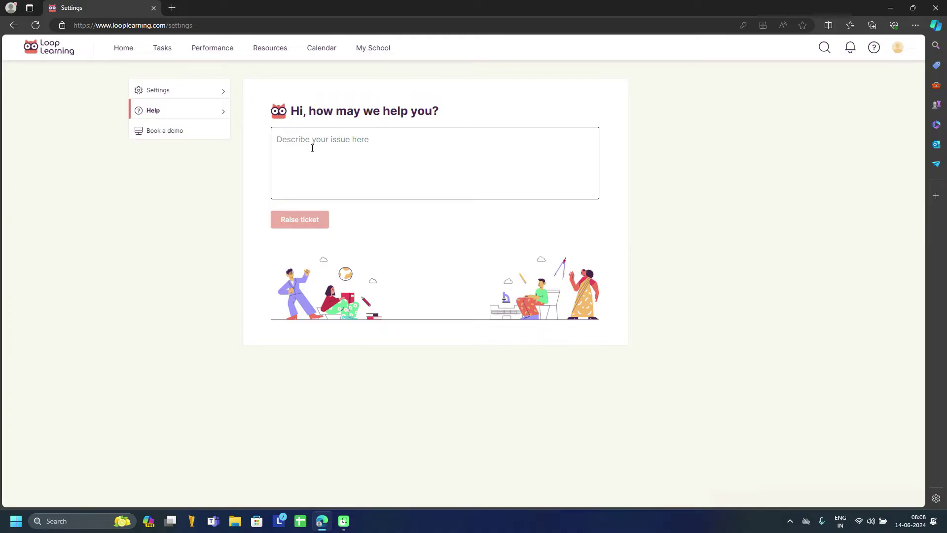
Step: Open Book a demo in a Calendly tab, then return to the Change Password and notification settings
left_click(182, 131)
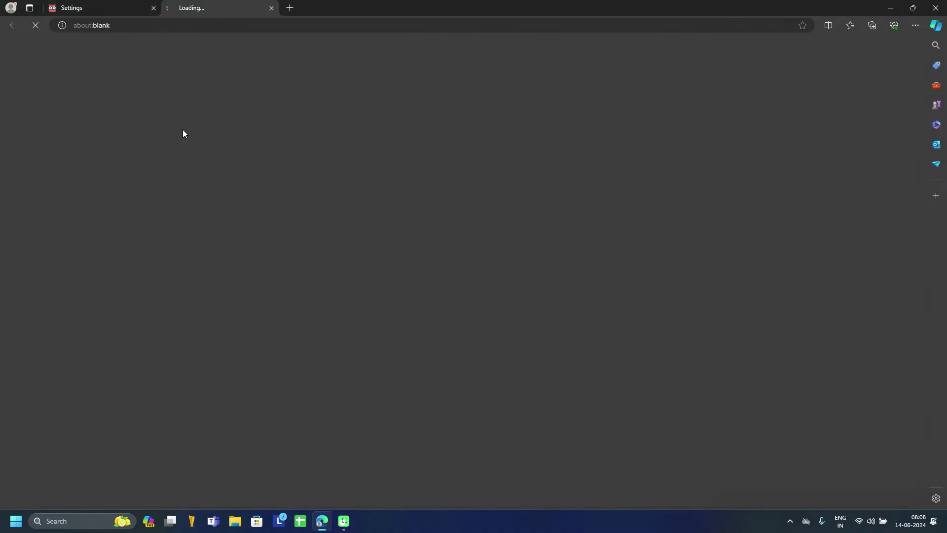
left_click(105, 5)
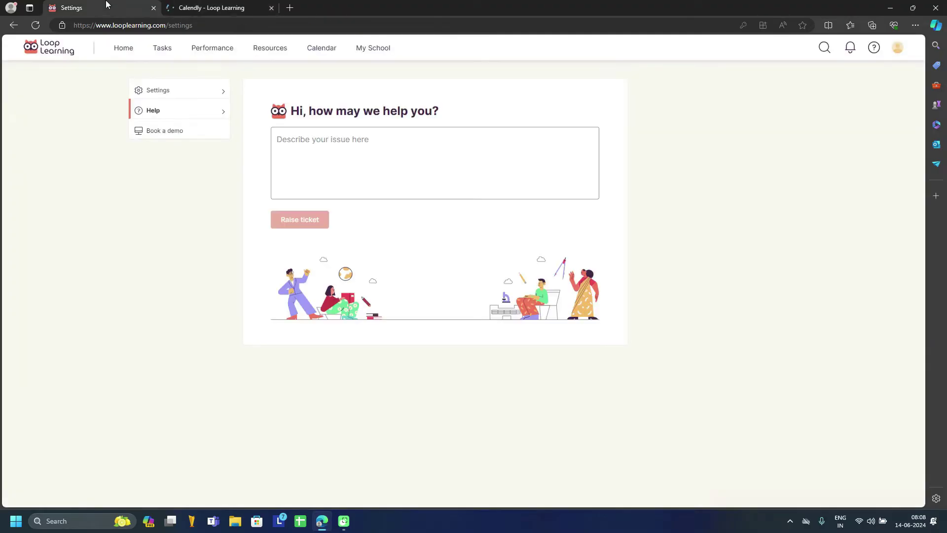
left_click(227, 6)
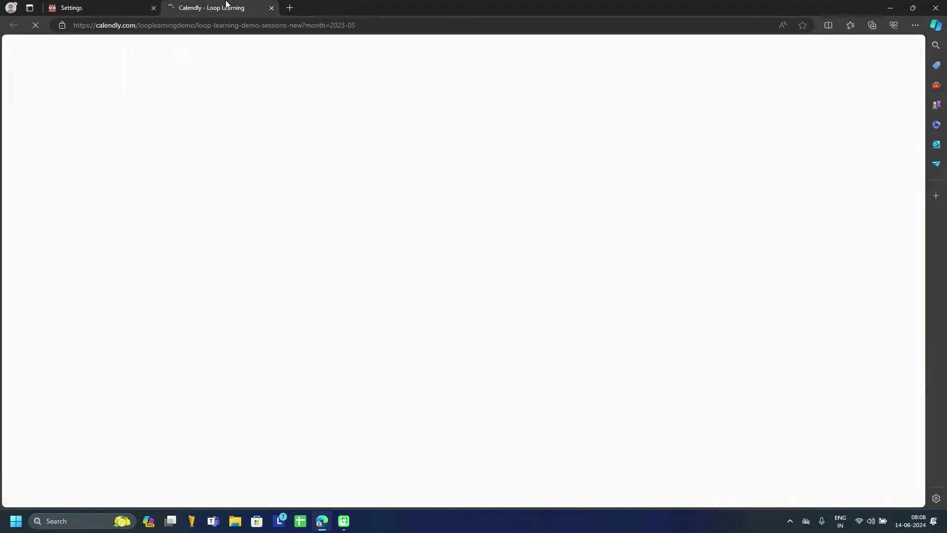
left_click(131, 5)
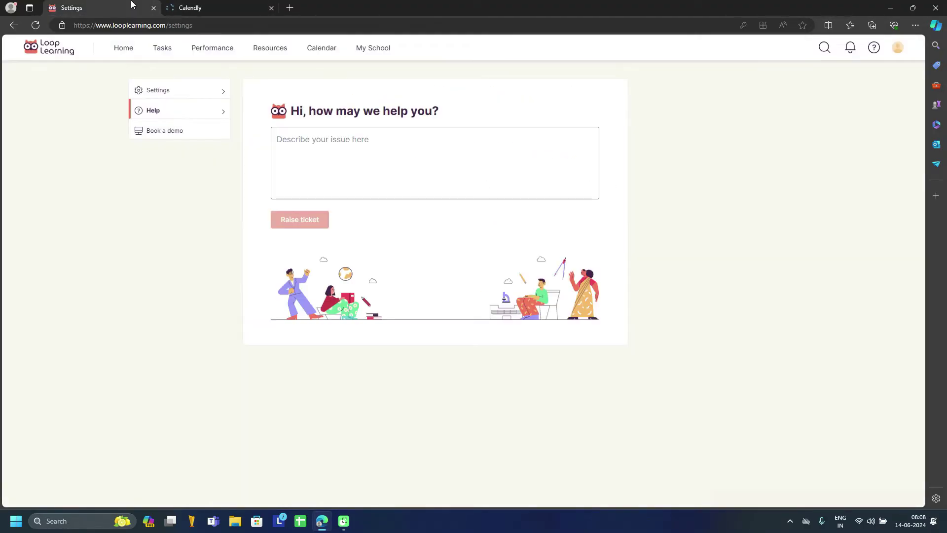
left_click(164, 92)
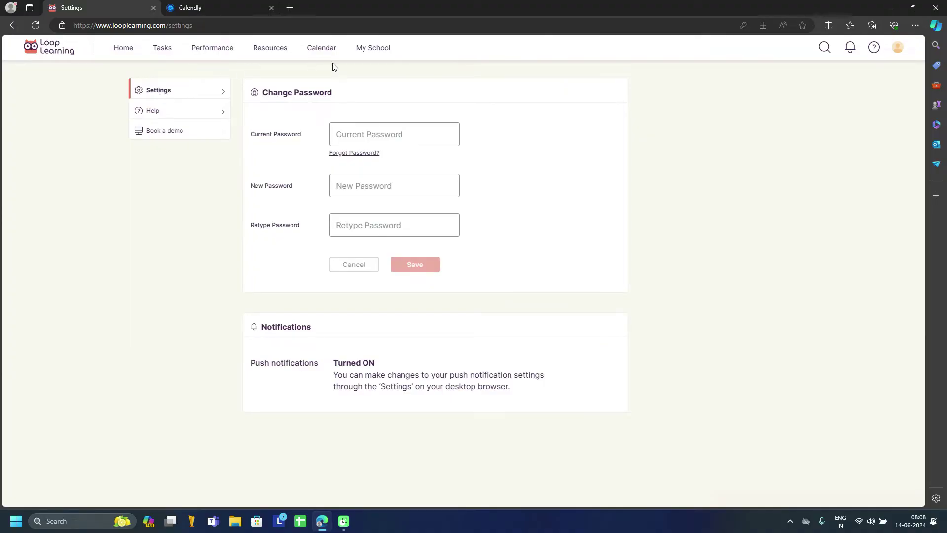
Step: Open the My School overview and expand Grade 1 to view its details
left_click(370, 55)
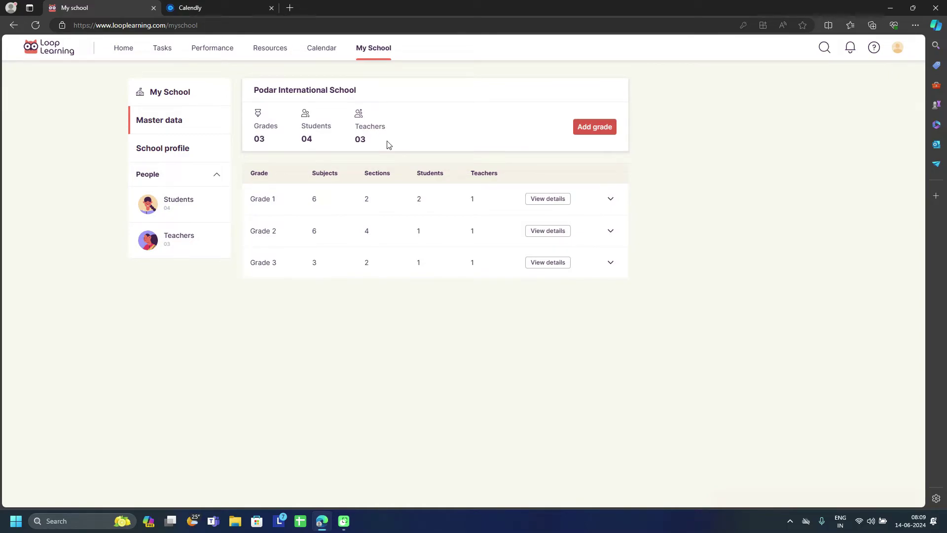
left_click(611, 202)
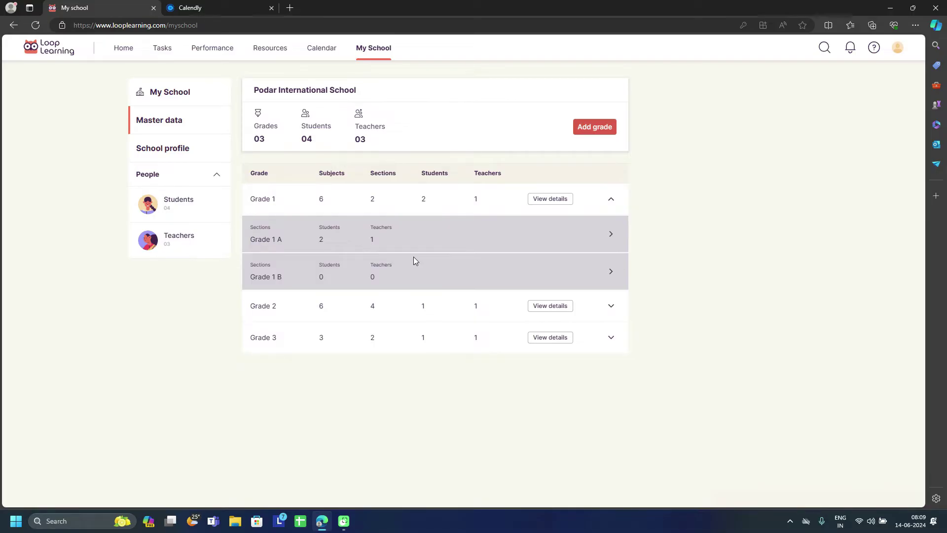
left_click(556, 198)
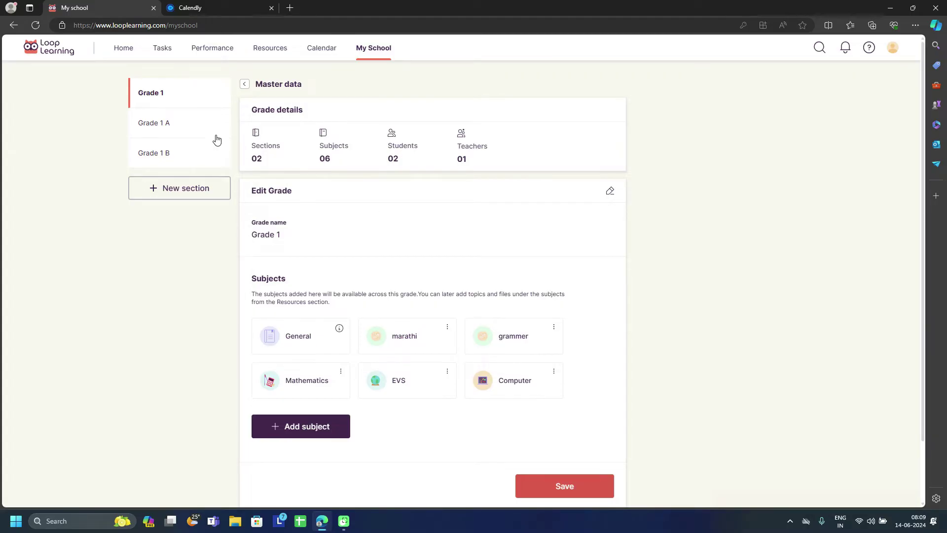
Step: Review section Grade 1 A's teachers and students, then return to the grades overview
left_click(163, 128)
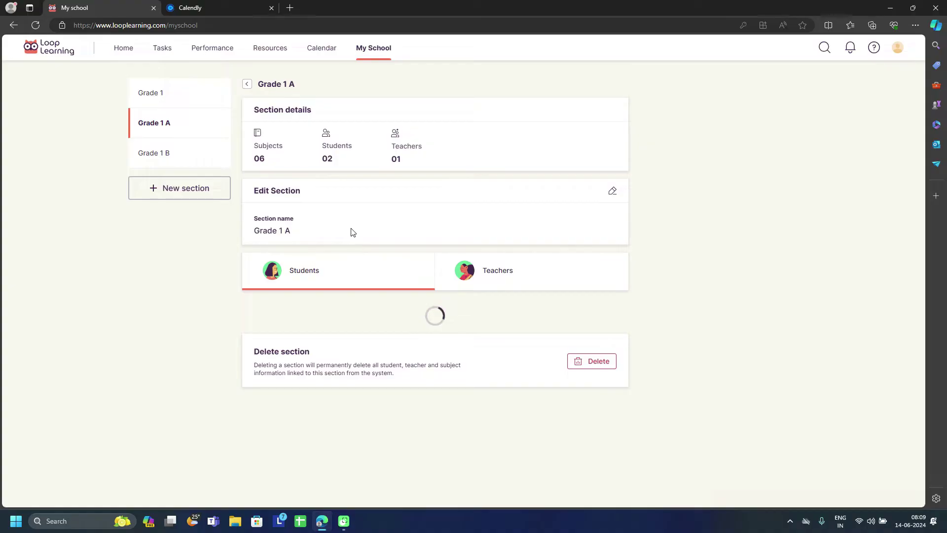
left_click(489, 274)
left_click(321, 265)
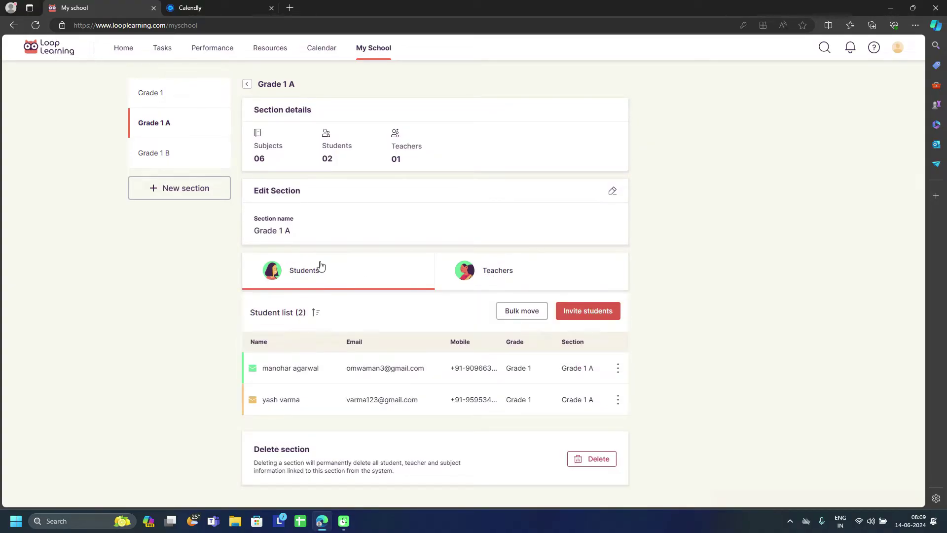
left_click(247, 84)
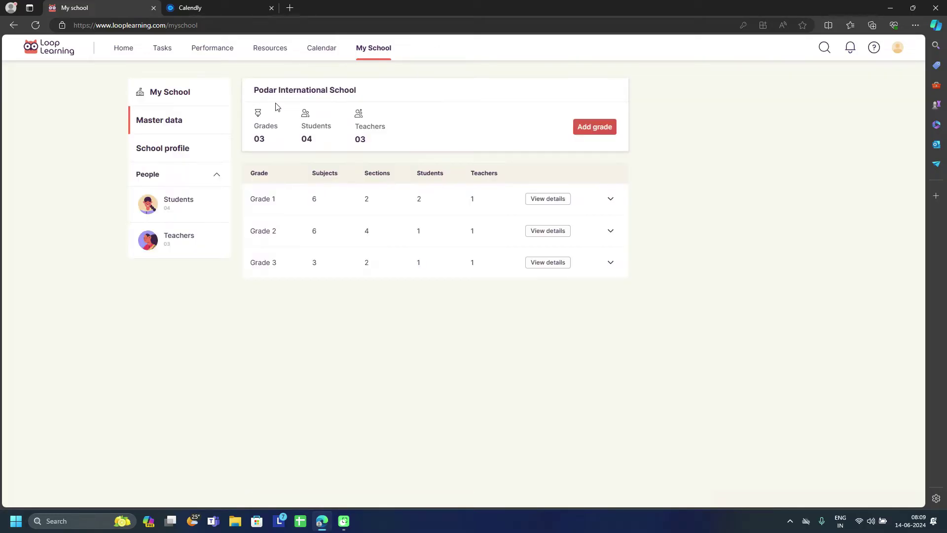
Step: Add a new grade named 'Grade 4' and create it
left_click(587, 130)
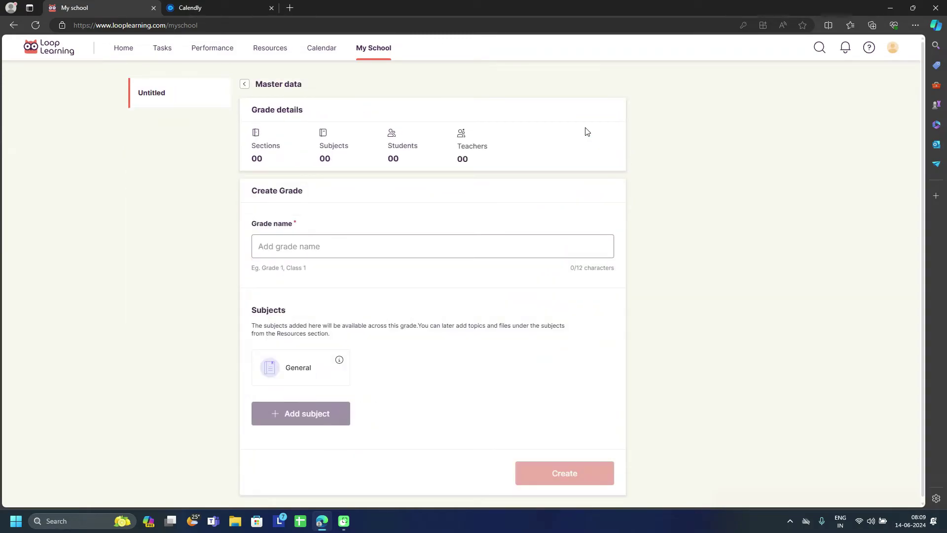
left_click(374, 245)
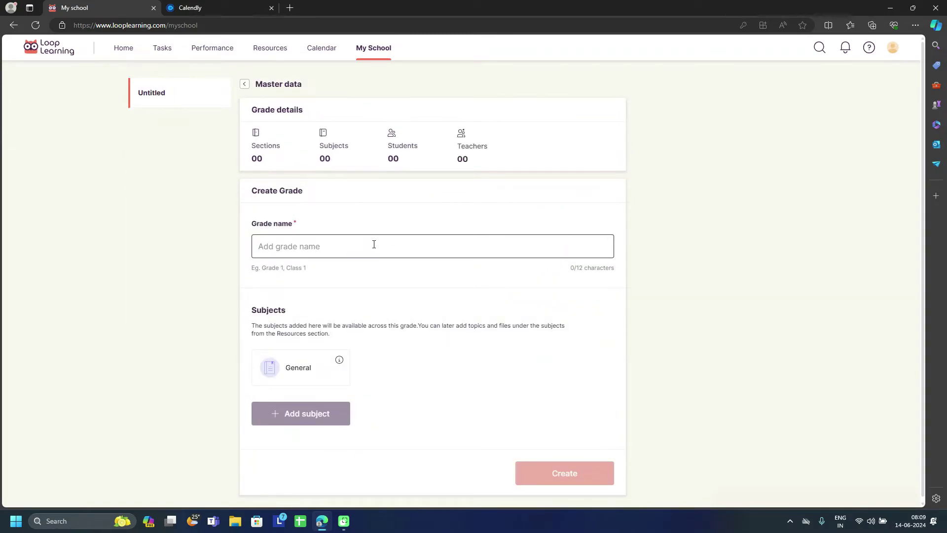
type("Grad")
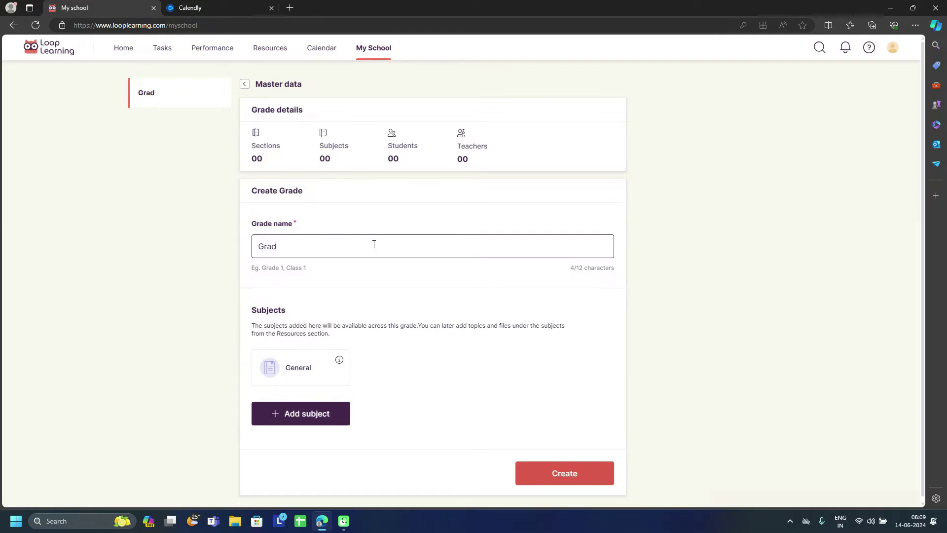
type("e 4")
mouse_move(340, 362)
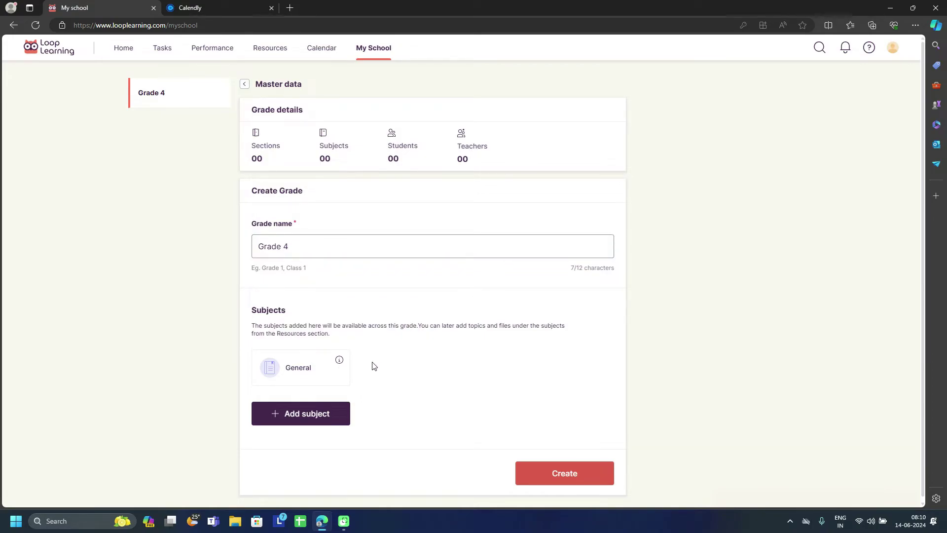
left_click(346, 244)
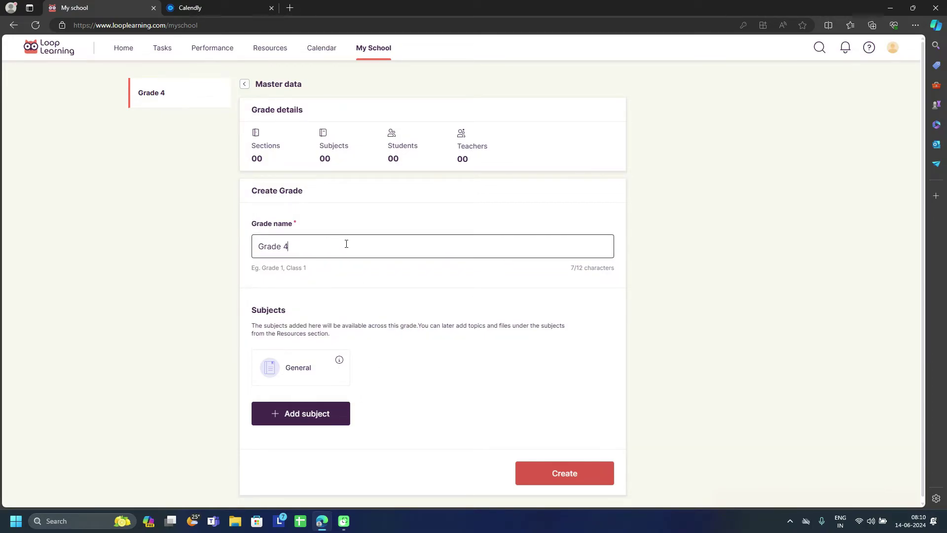
left_click(536, 472)
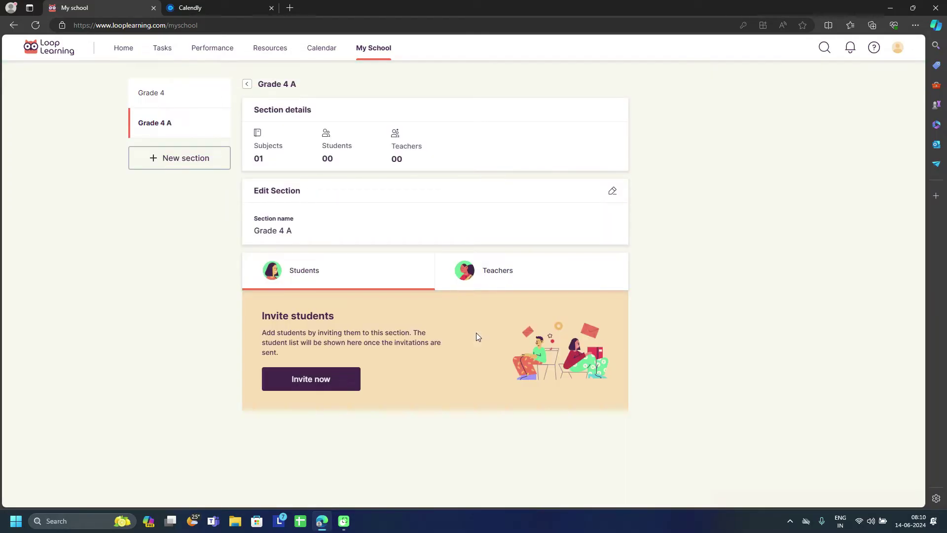
Step: Autofill the Grade 4 A single invitation form, then adjust the parent's mobile, e-mail and student's first name
left_click(322, 388)
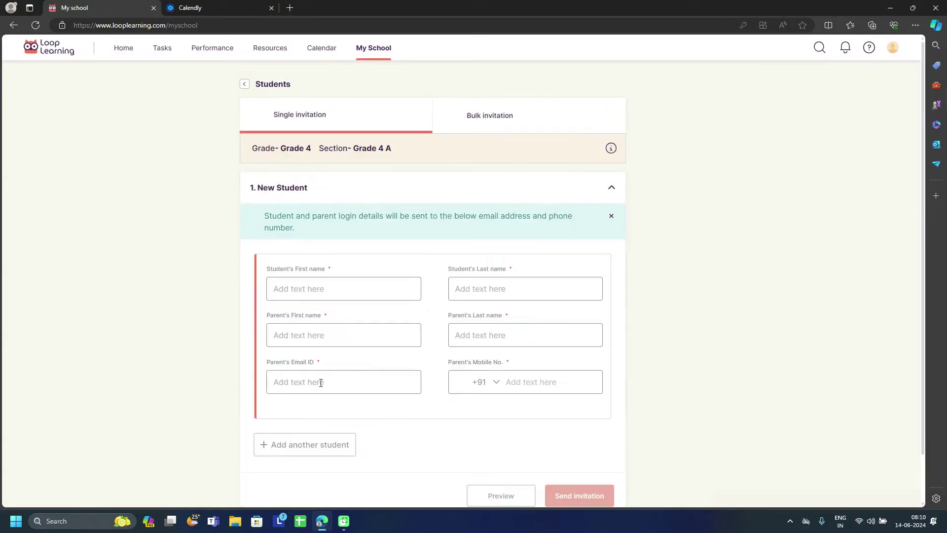
scroll(426, 307, "down", 1)
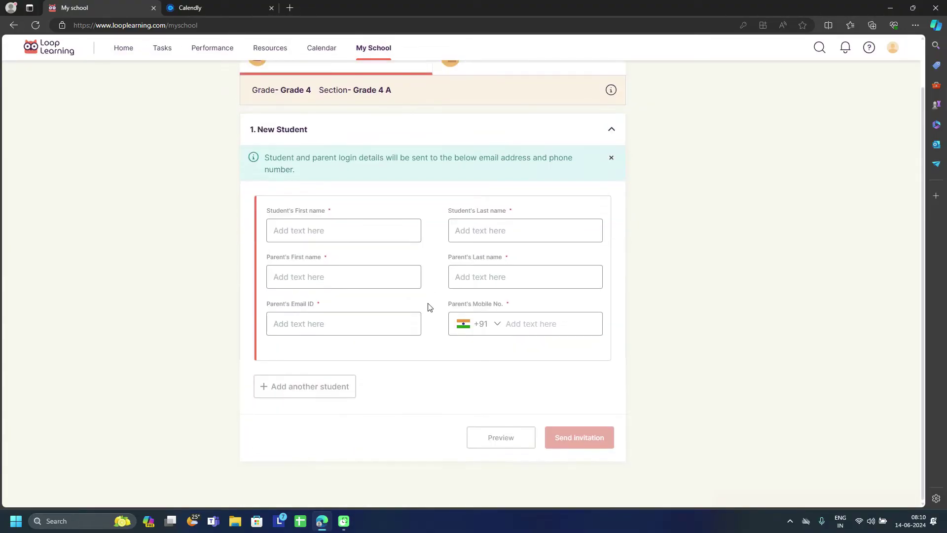
left_click(313, 232)
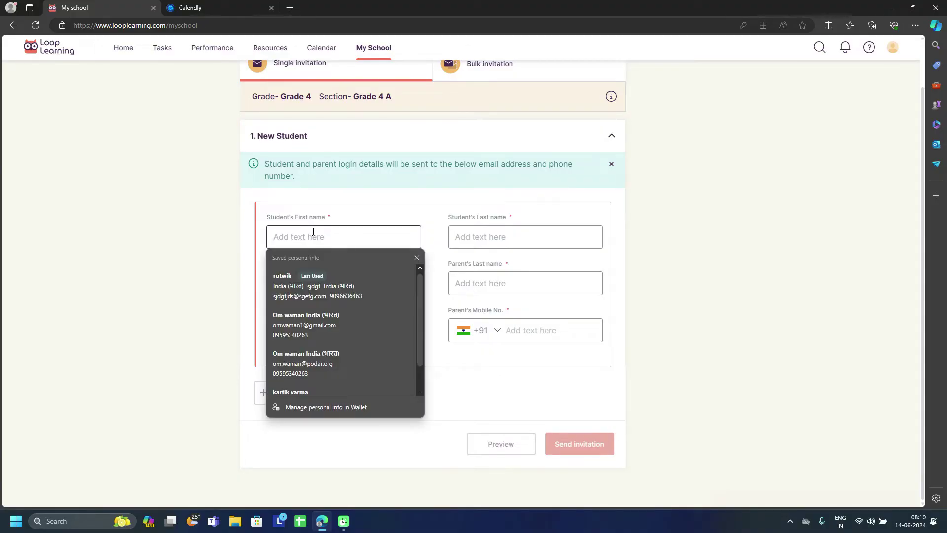
left_click(310, 283)
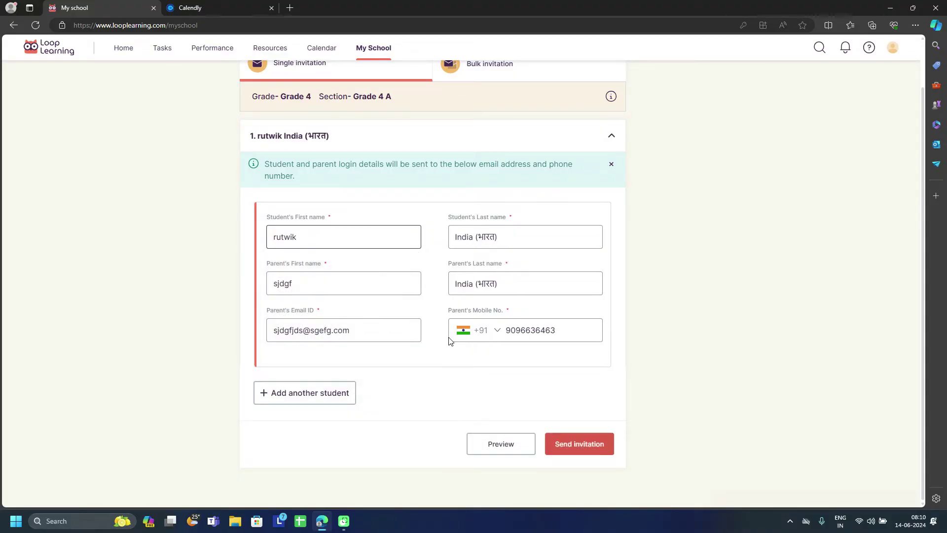
left_click(519, 334)
key("BackSpace")
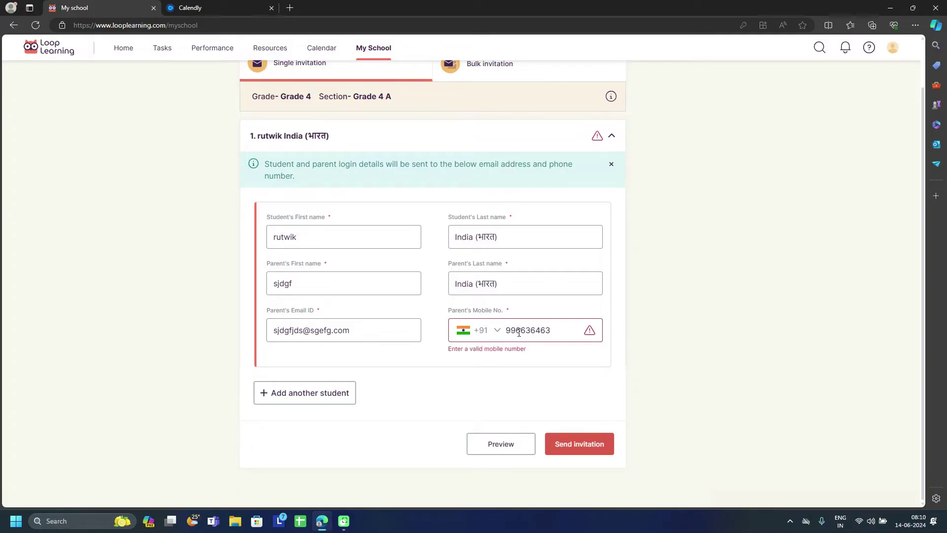
left_click(301, 330)
key("BackSpace")
left_click(305, 235)
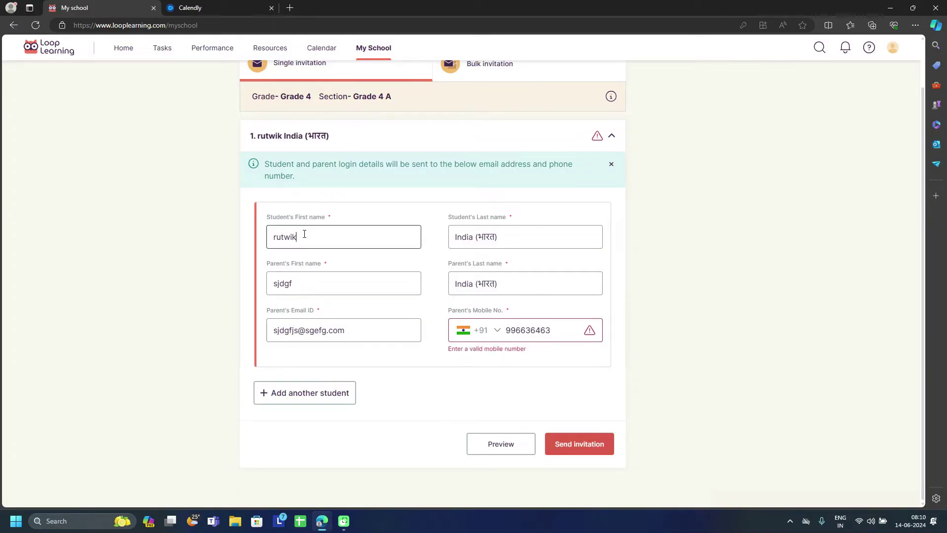
type("j")
Step: Fix the invalid mobile number, then send the invitation and confirm it
left_click(588, 454)
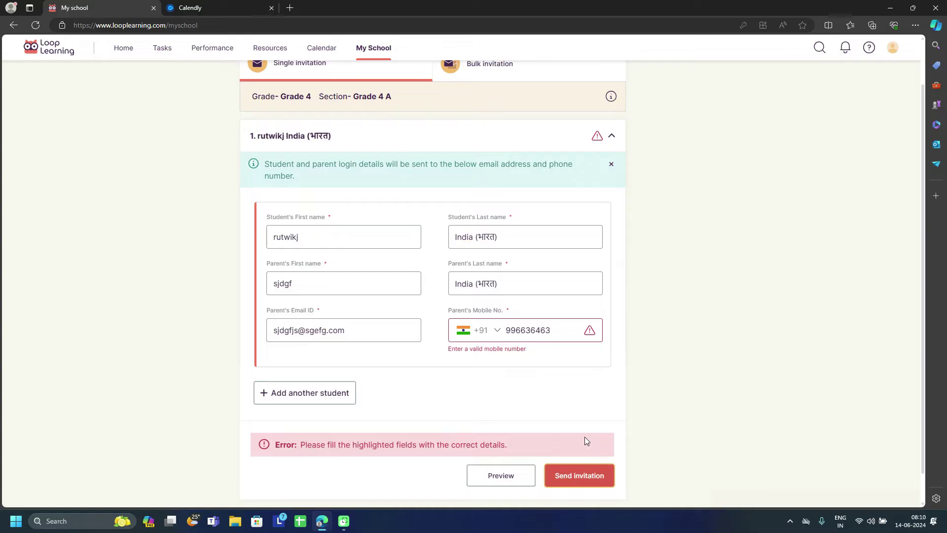
scroll(513, 386, "down", 1)
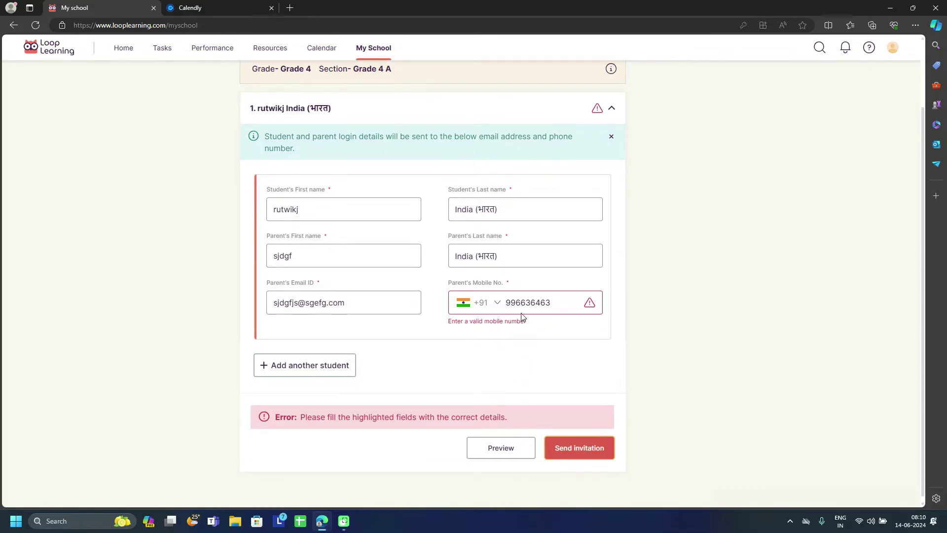
left_click(551, 303)
type("3")
left_click(578, 442)
left_click(572, 300)
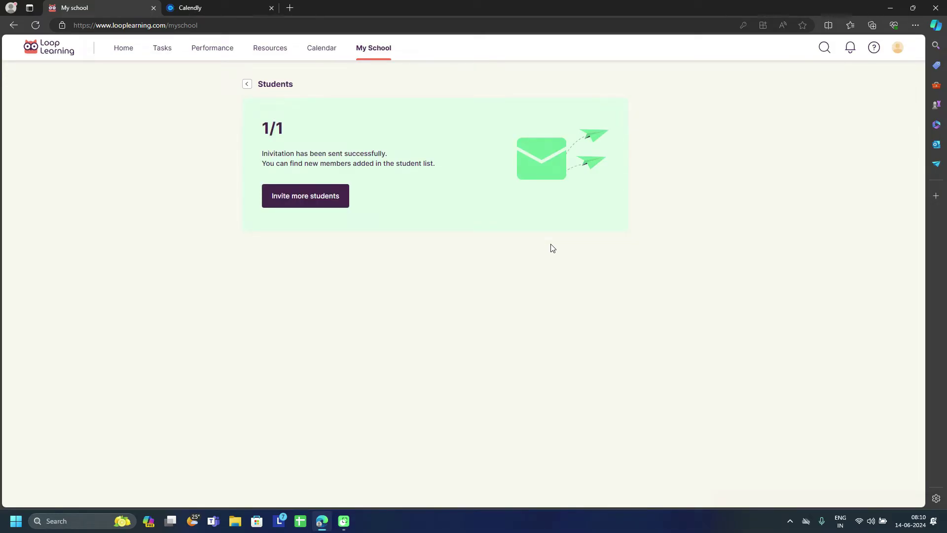
Step: Go back to the Grade 4 A page, now listing 01 subject, 01 student, 00 teachers
left_click(247, 85)
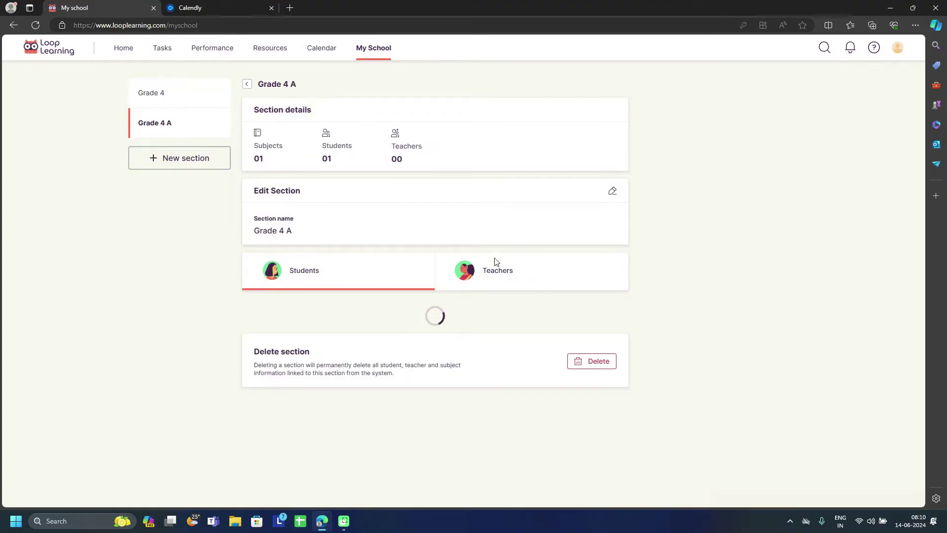
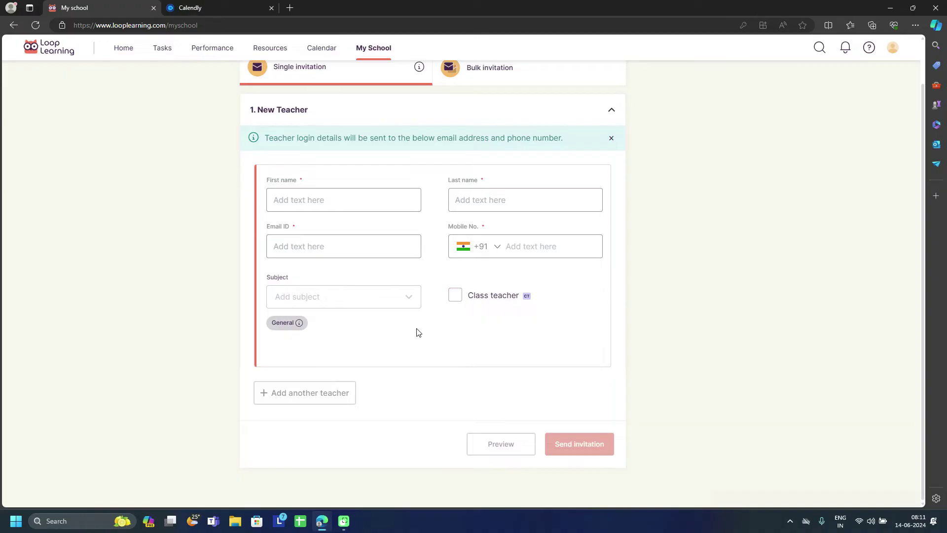
Step: Enter the new teacher's first name, last name and email address in the invitation form
left_click(455, 296)
left_click(455, 295)
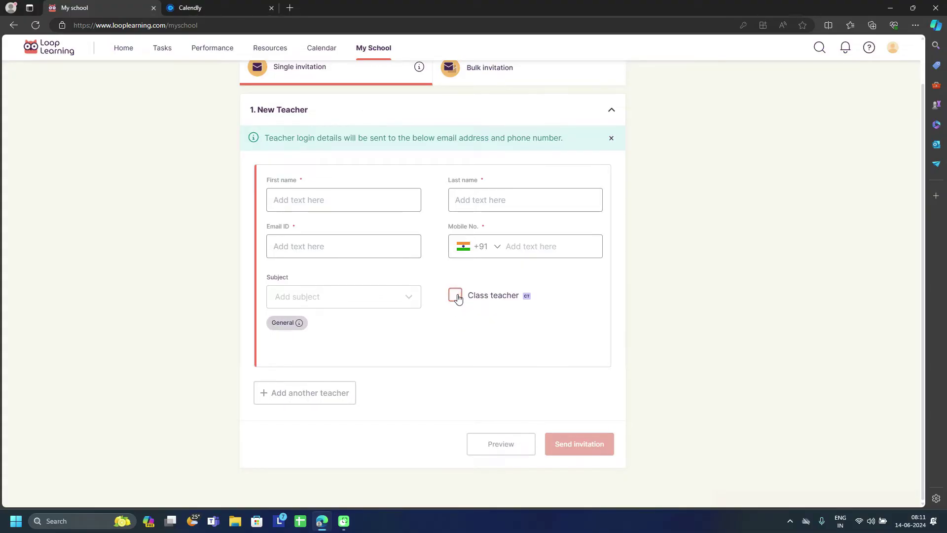
left_click(373, 207)
scroll(333, 339, "down", 1)
left_click(334, 340)
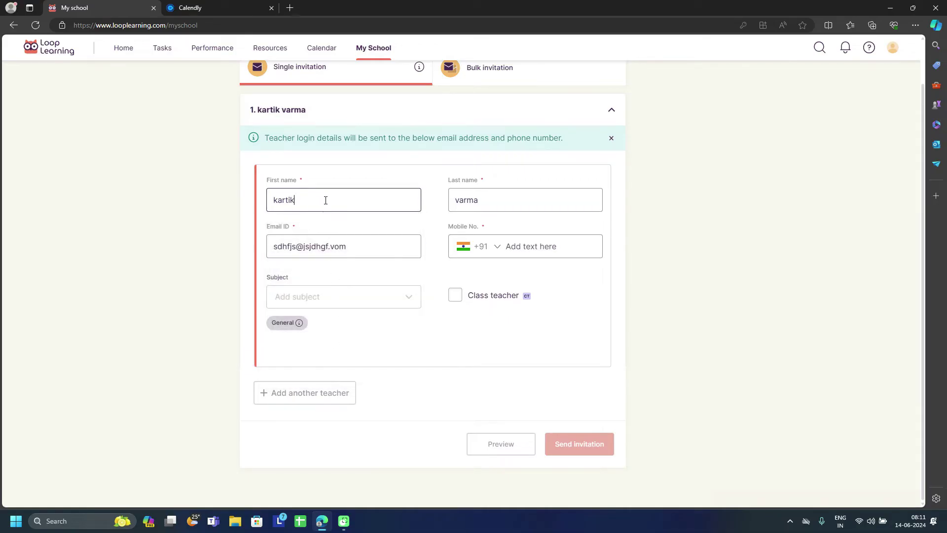
type("j")
left_click(293, 242)
key("BackSpace")
double_click(501, 202)
type("h")
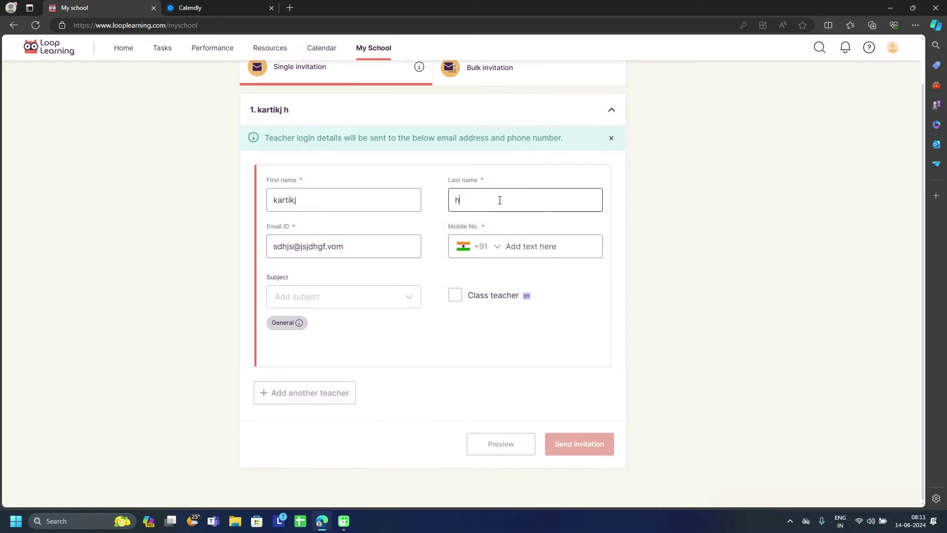
type("yde")
Step: Enter a valid mobile number for the teacher, replacing the rejected first entry
left_click(529, 249)
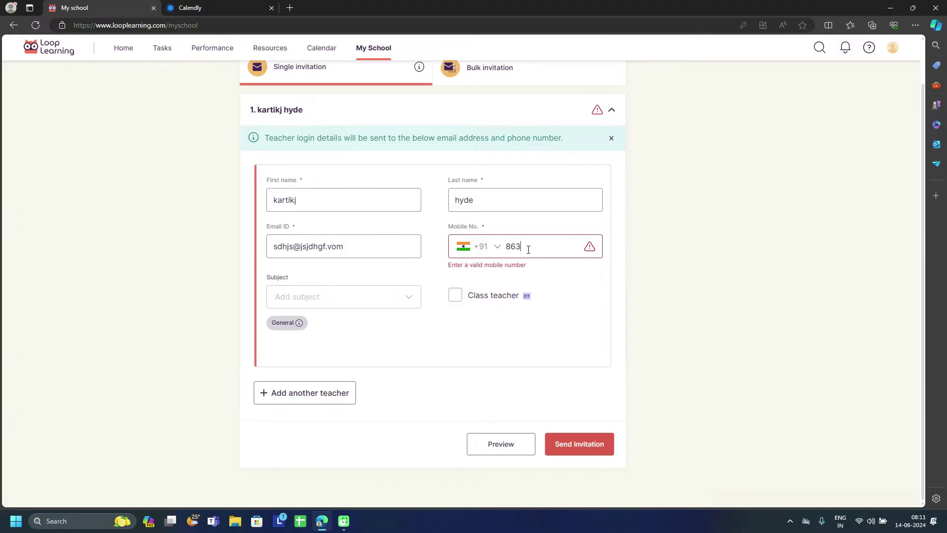
left_click(442, 299)
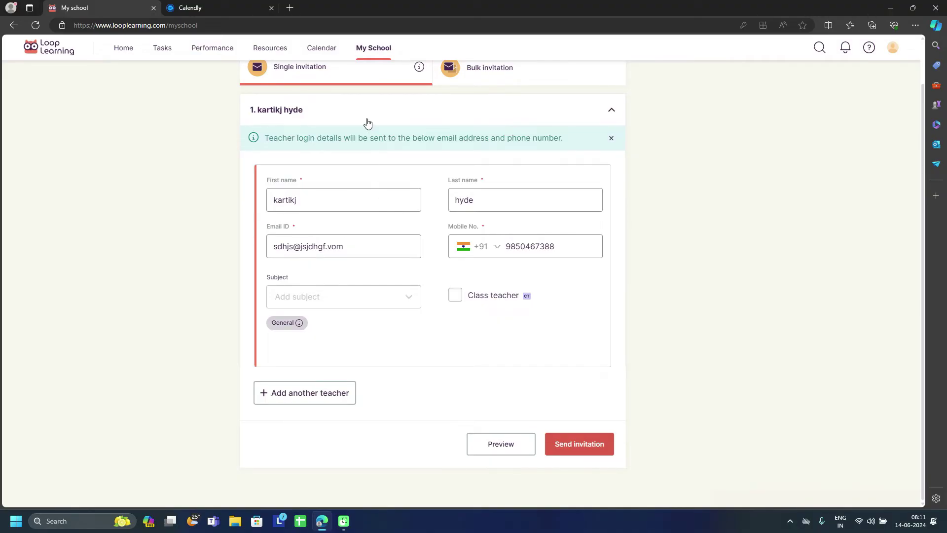
Step: Leave the class teacher option unticked, then send the invitation and confirm it
scroll(367, 126, "up", 2)
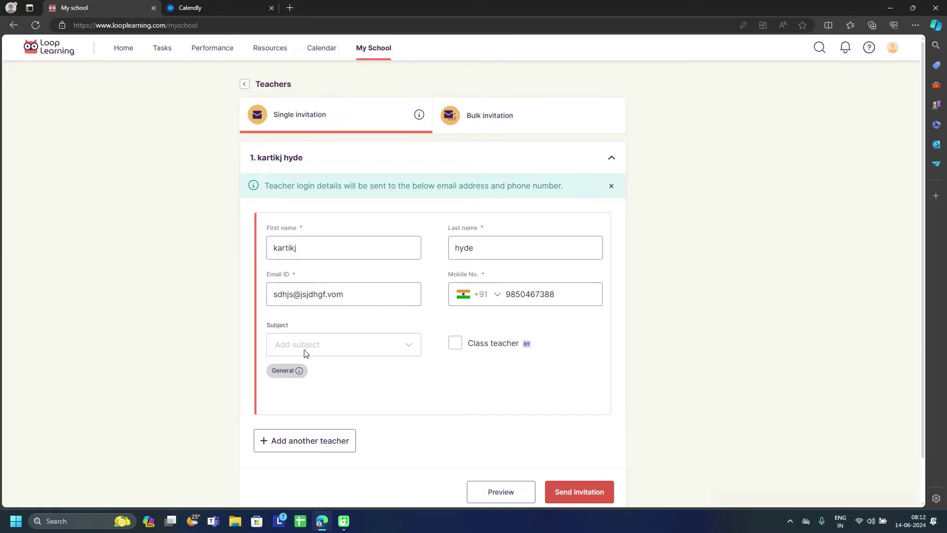
left_click(456, 348)
left_click(456, 348)
left_click(599, 495)
left_click(587, 299)
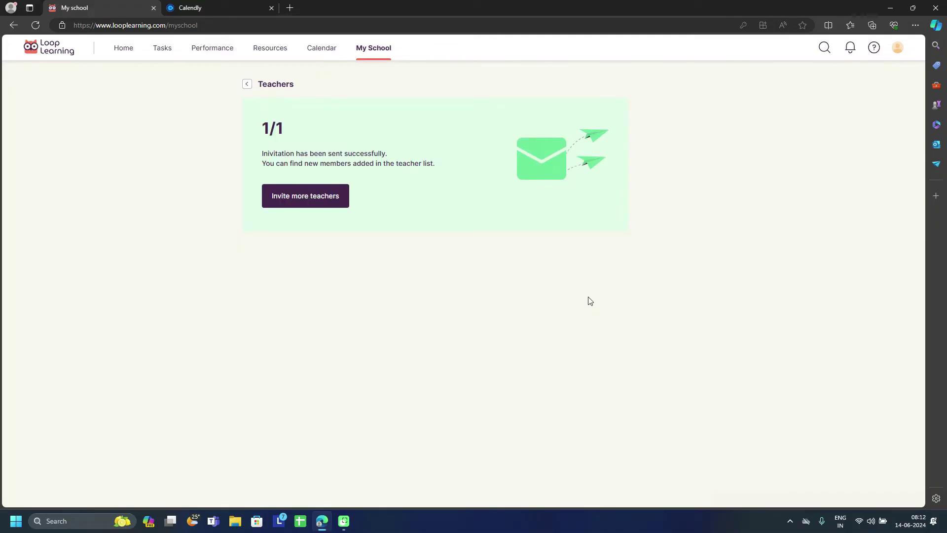
Step: From the Grade 4 A page, add a new section Grade 4 B, then return to Master data
left_click(246, 84)
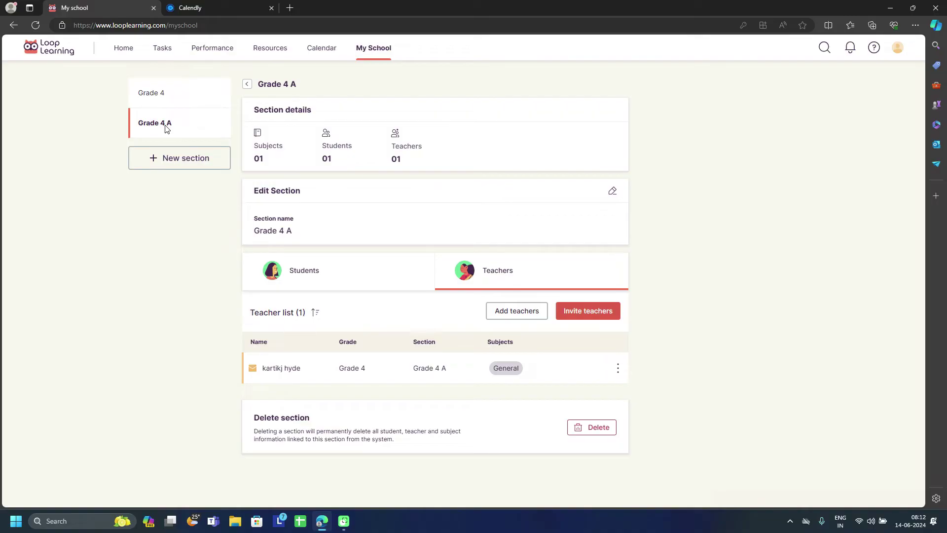
left_click(189, 164)
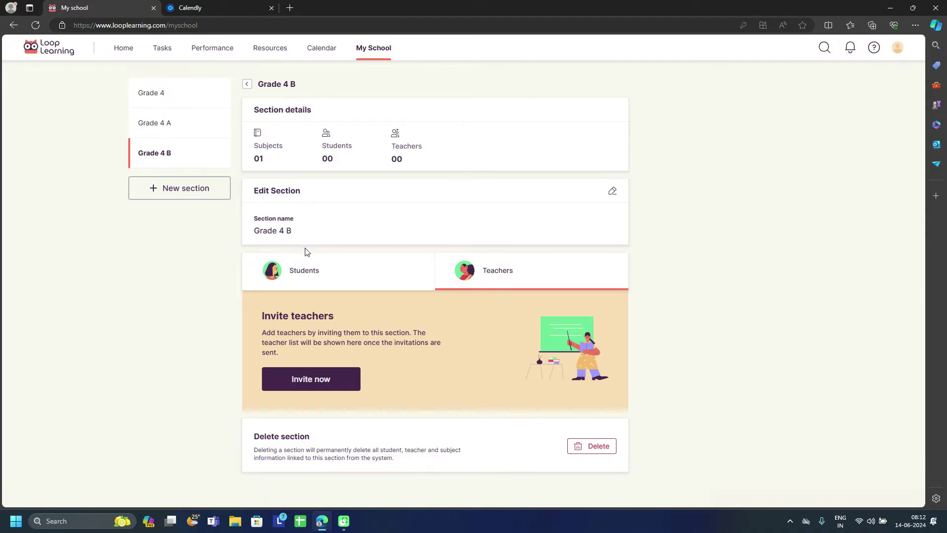
left_click(305, 269)
left_click(462, 271)
left_click(247, 84)
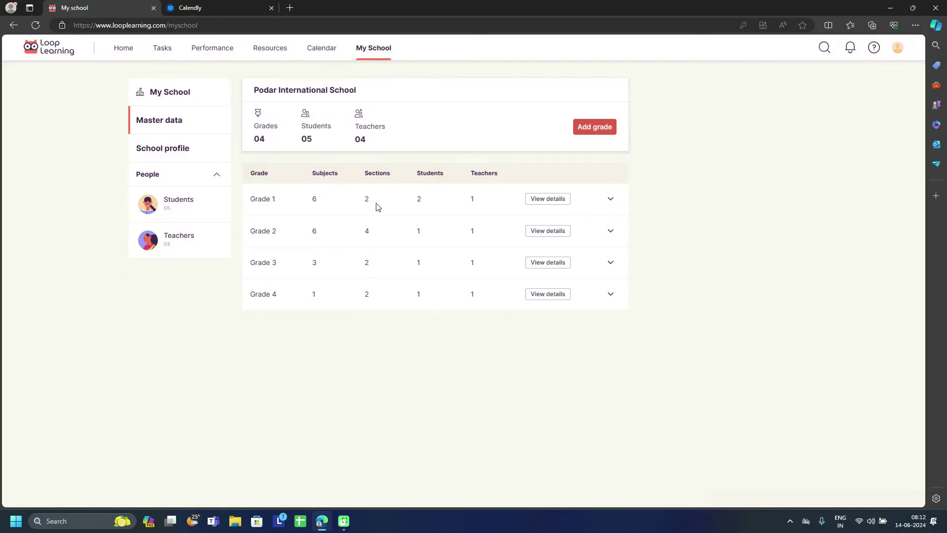
Step: Show the student list filtered to Grade 2 and section Grade 2 B
left_click(180, 209)
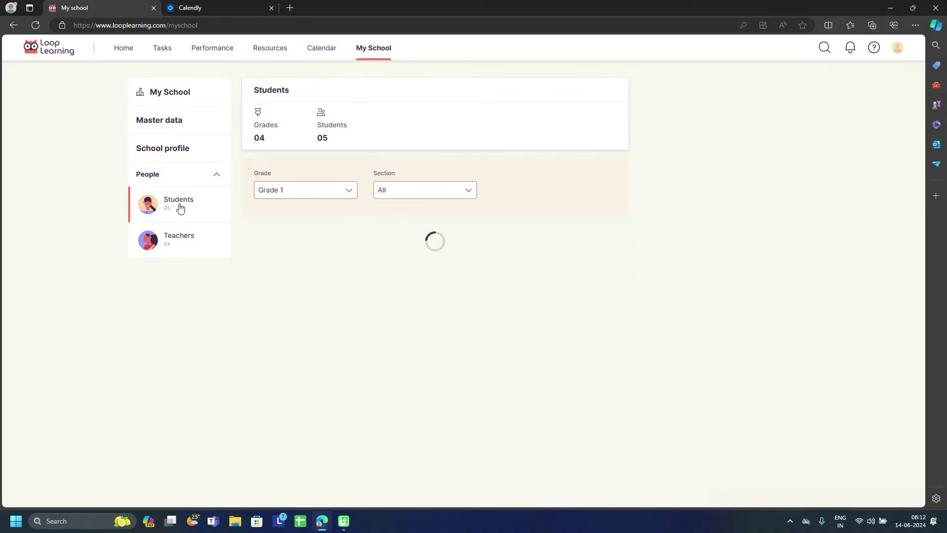
left_click(322, 198)
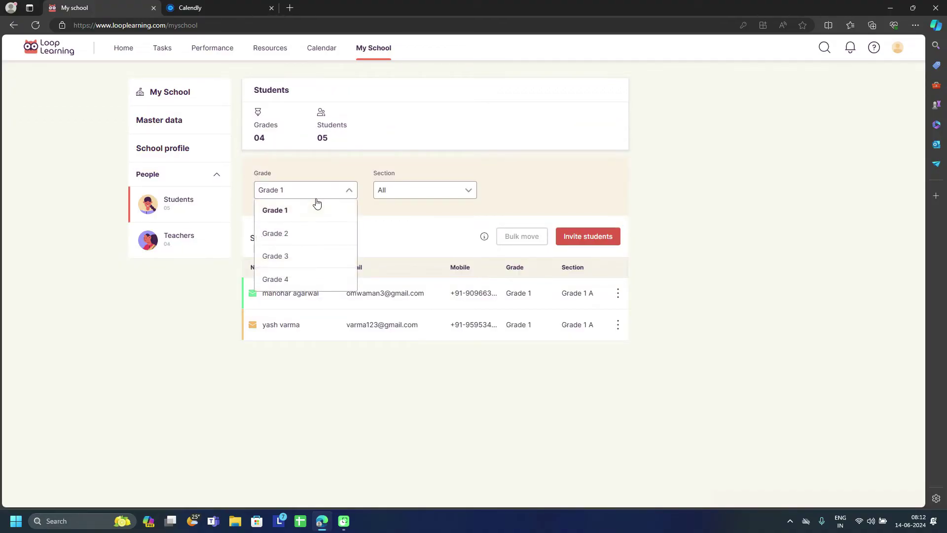
left_click(289, 239)
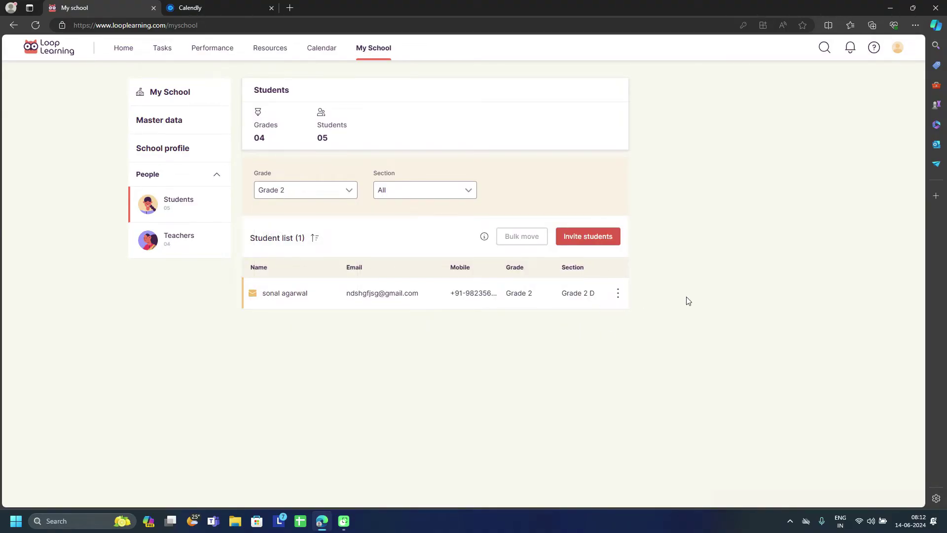
left_click(452, 192)
left_click(423, 241)
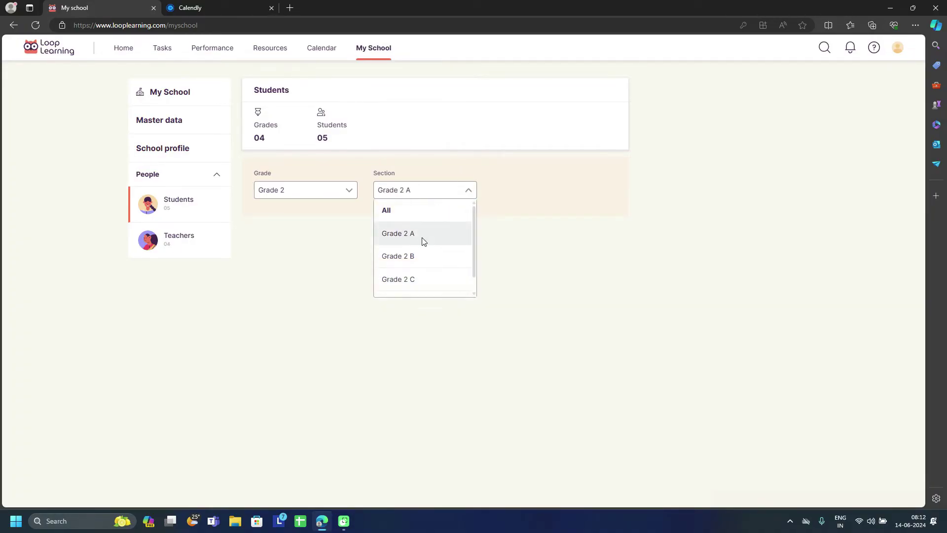
left_click(413, 197)
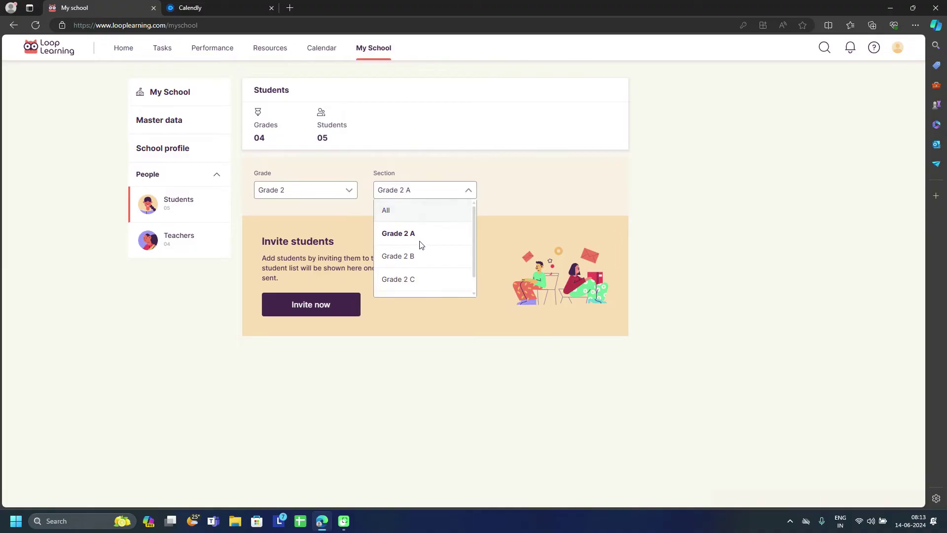
left_click(412, 258)
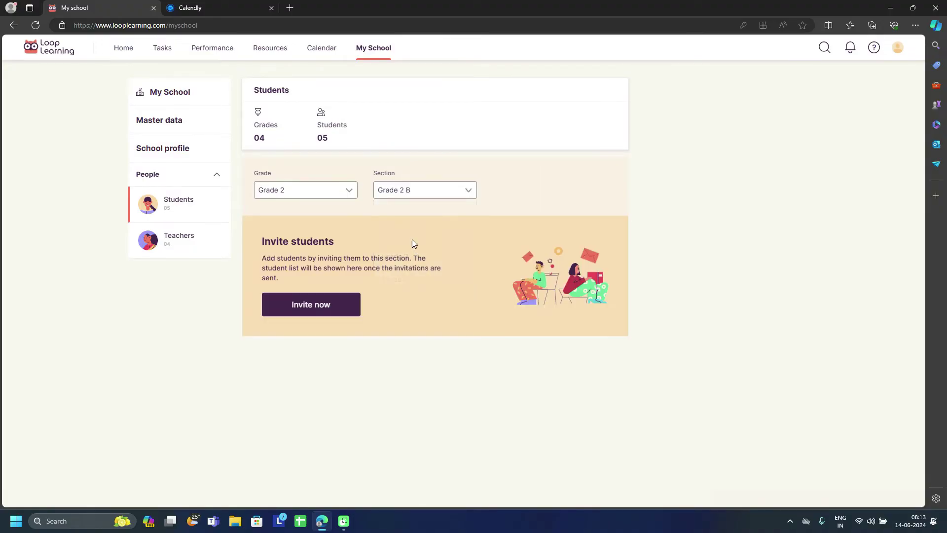
left_click(394, 191)
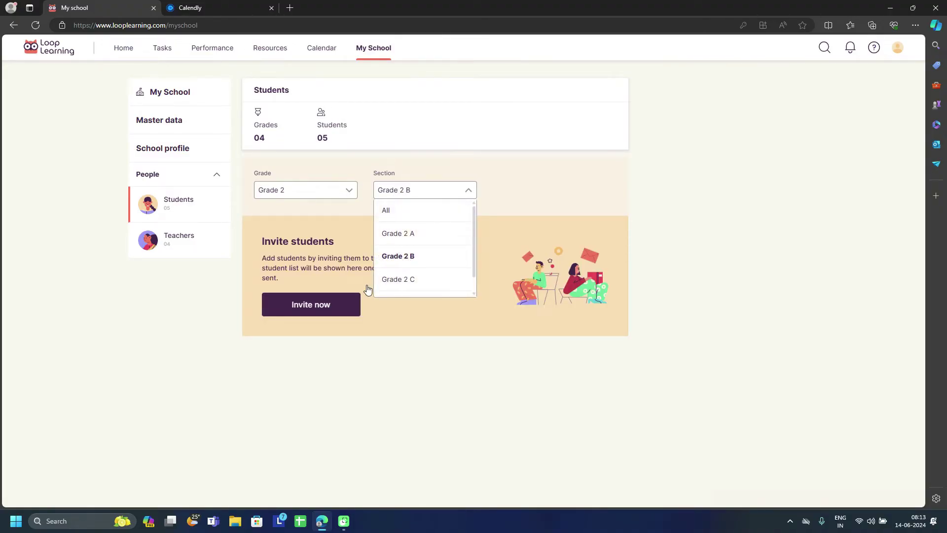
left_click(185, 330)
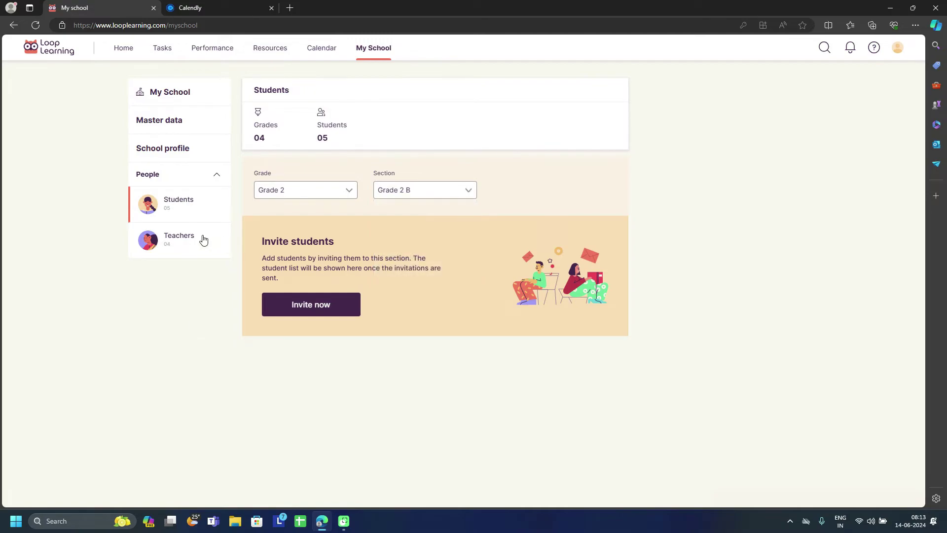
Step: Show the Grade 1 teachers and open the view, edit and delete options for the listed teacher
left_click(188, 243)
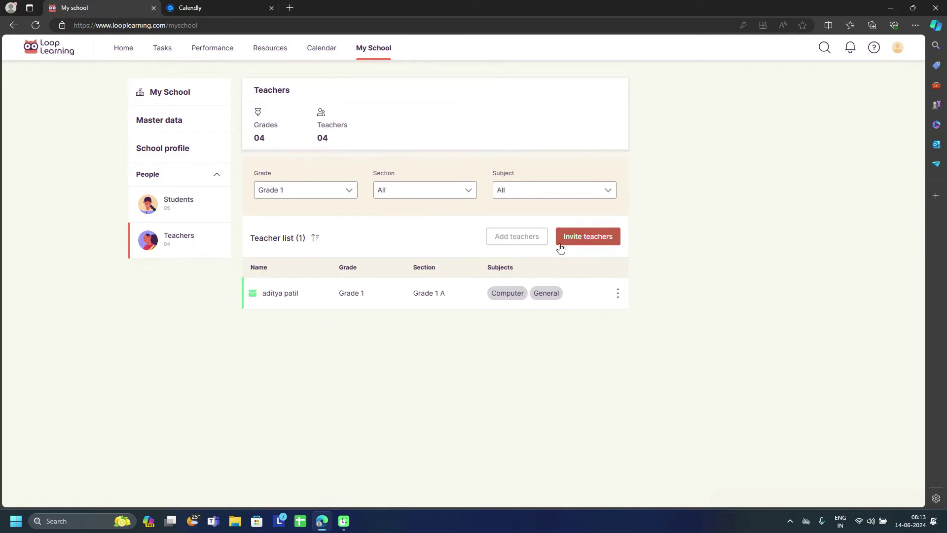
left_click(619, 294)
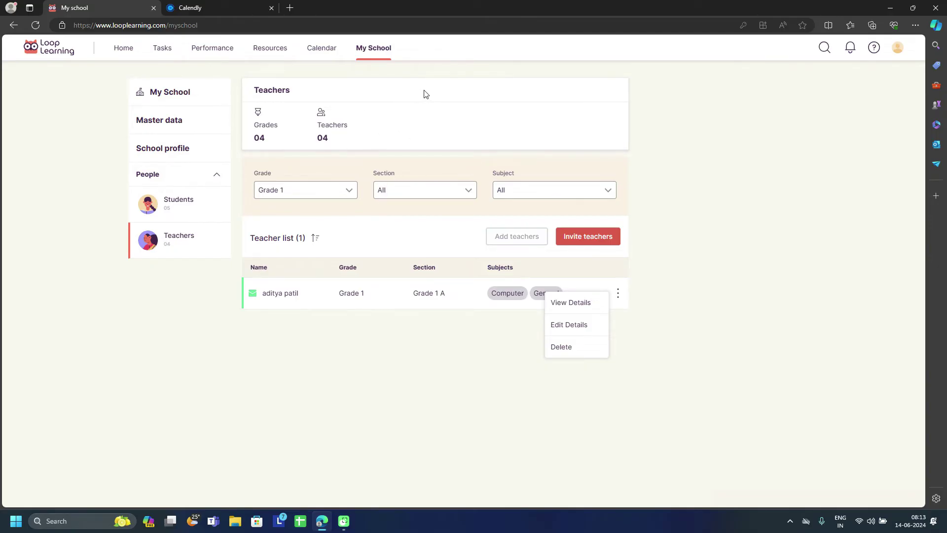
Step: Open the school calendar and look through its entry type and grade filters
left_click(321, 48)
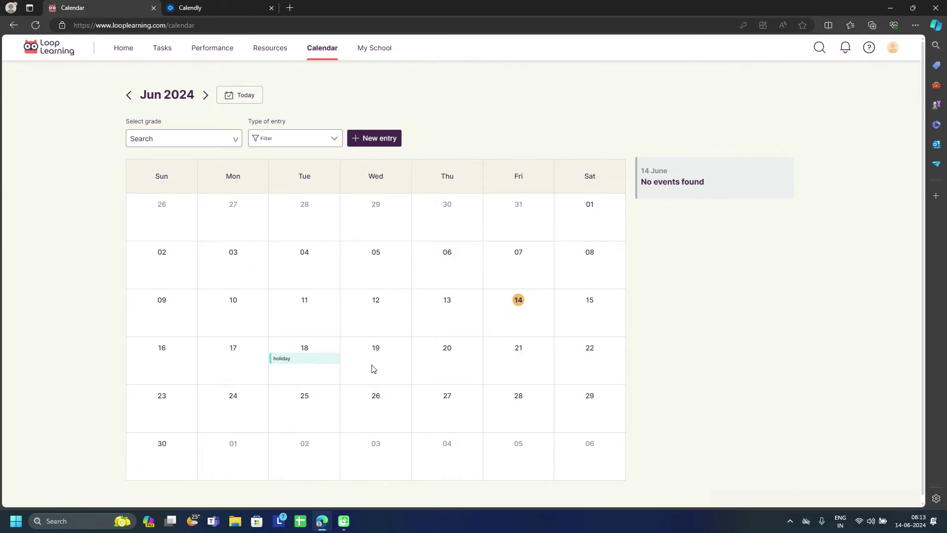
left_click(282, 143)
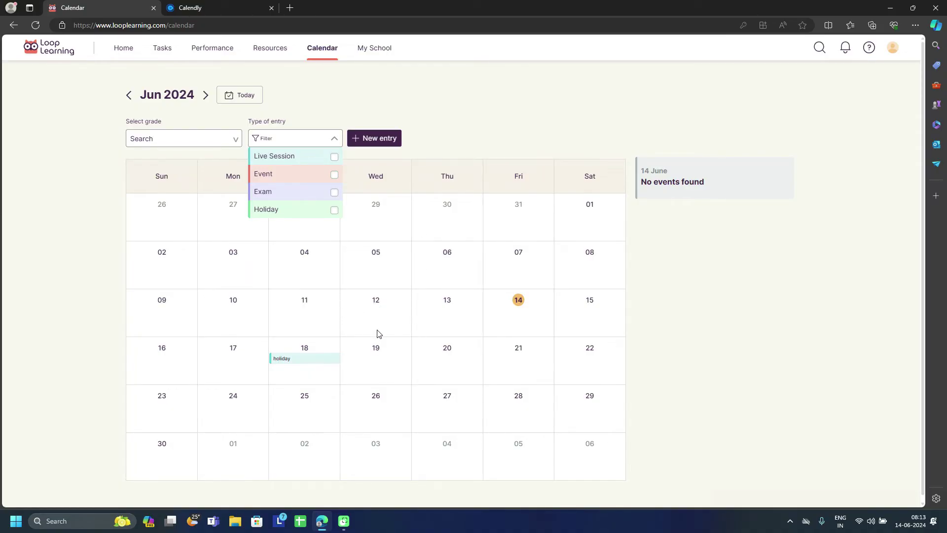
left_click(101, 254)
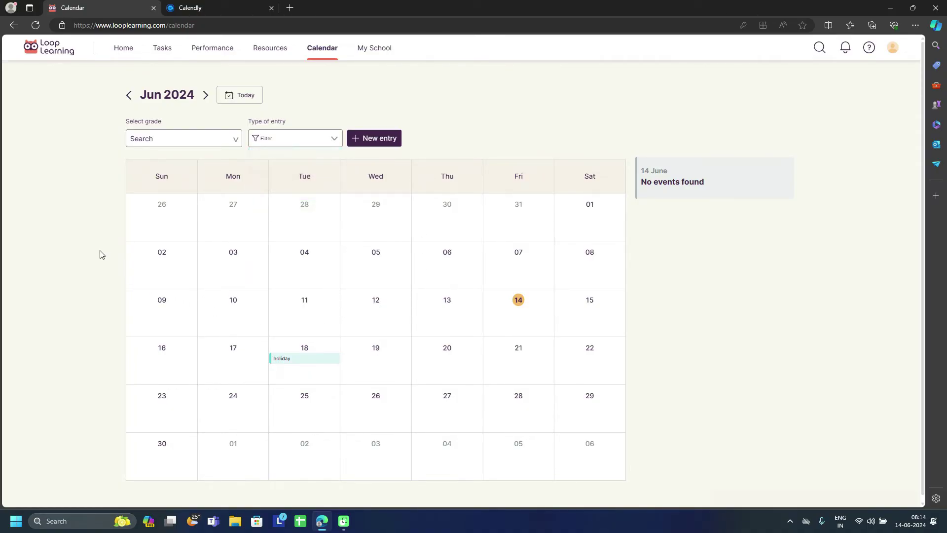
left_click(150, 140)
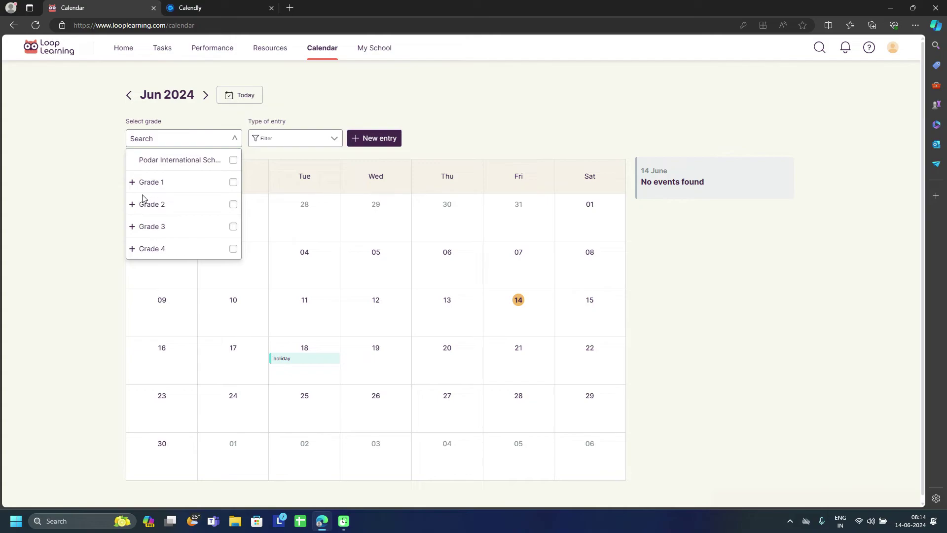
left_click(68, 256)
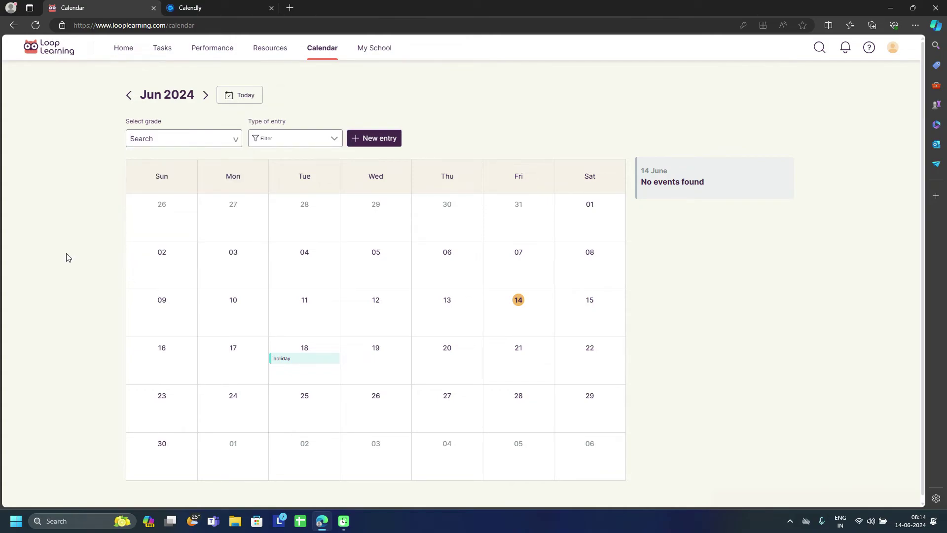
Step: Filter the calendar to Exam entries for Grade 2
left_click(278, 143)
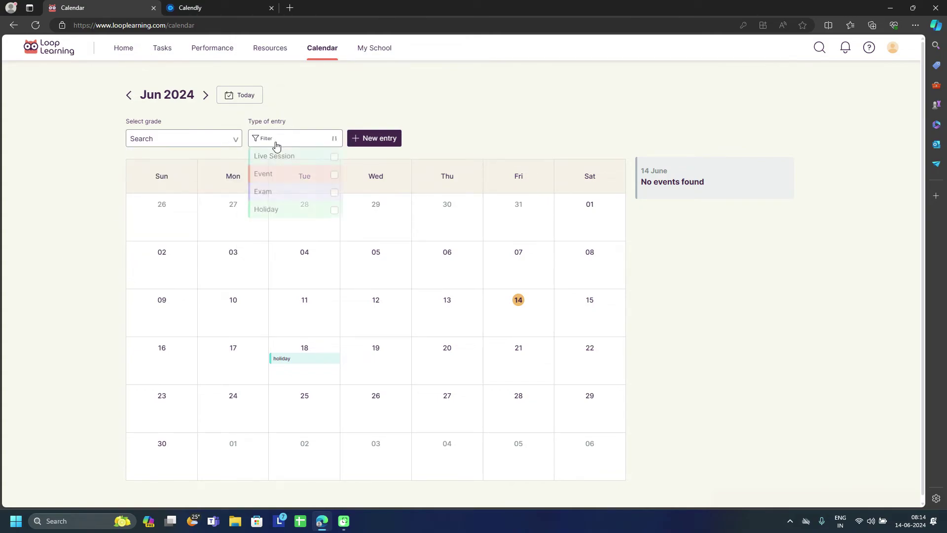
left_click(276, 196)
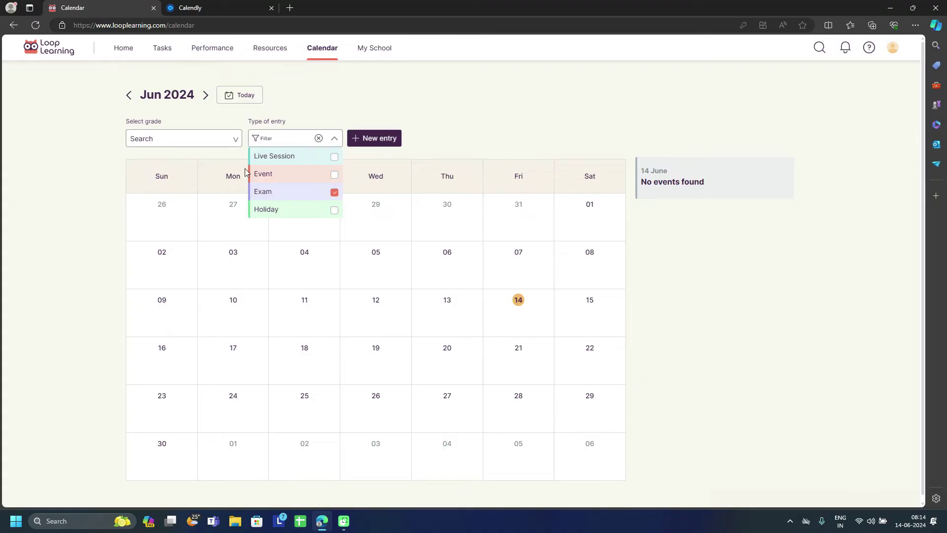
left_click(210, 137)
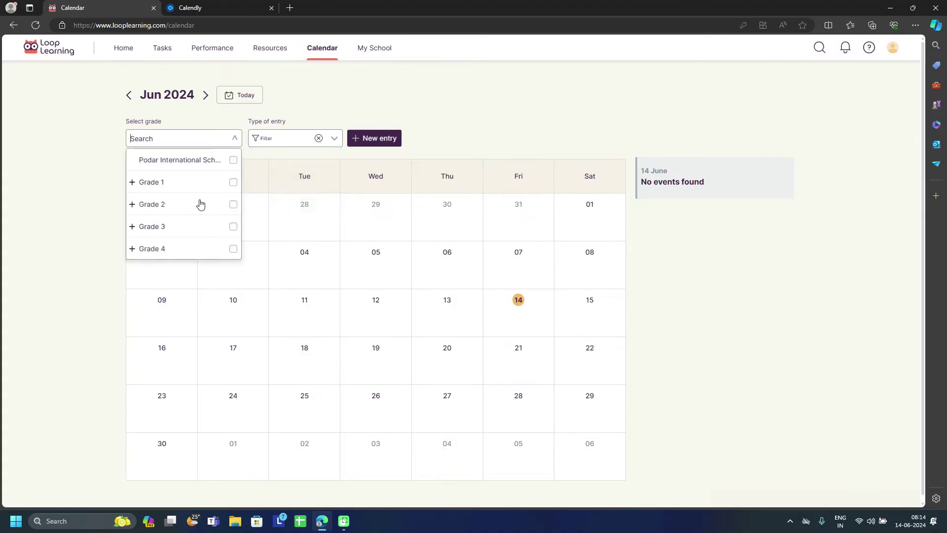
left_click(233, 204)
left_click(454, 123)
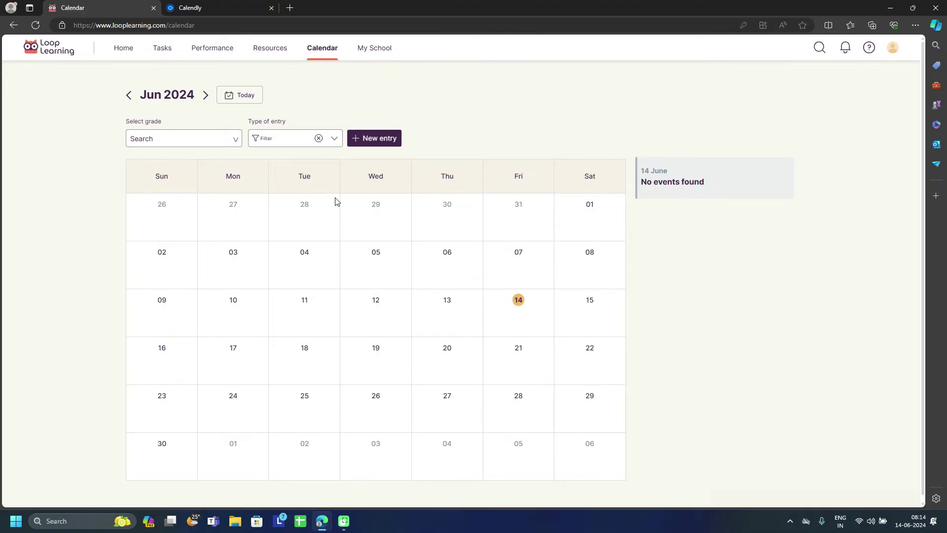
Step: In Resources, open Grade 1 Computer, expand python programming, and start a new resource
left_click(271, 49)
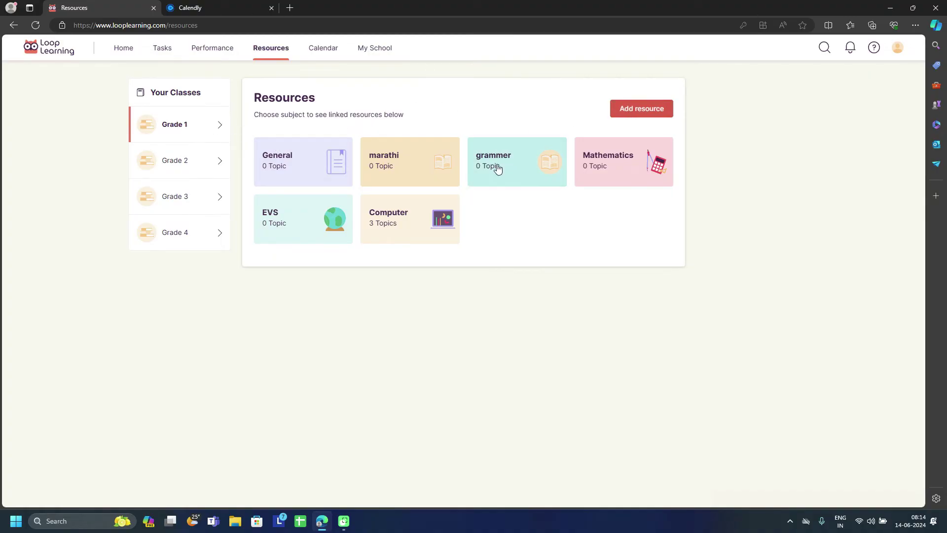
left_click(394, 226)
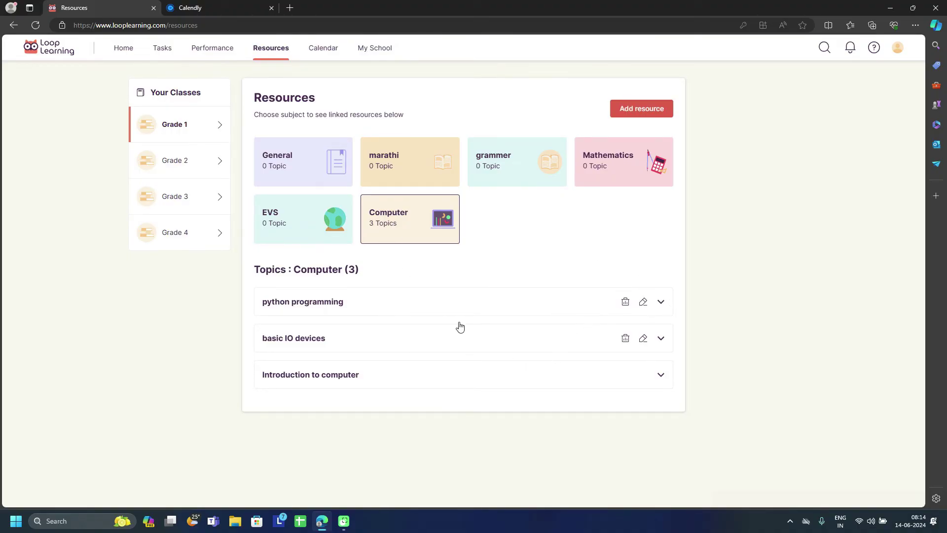
left_click(329, 304)
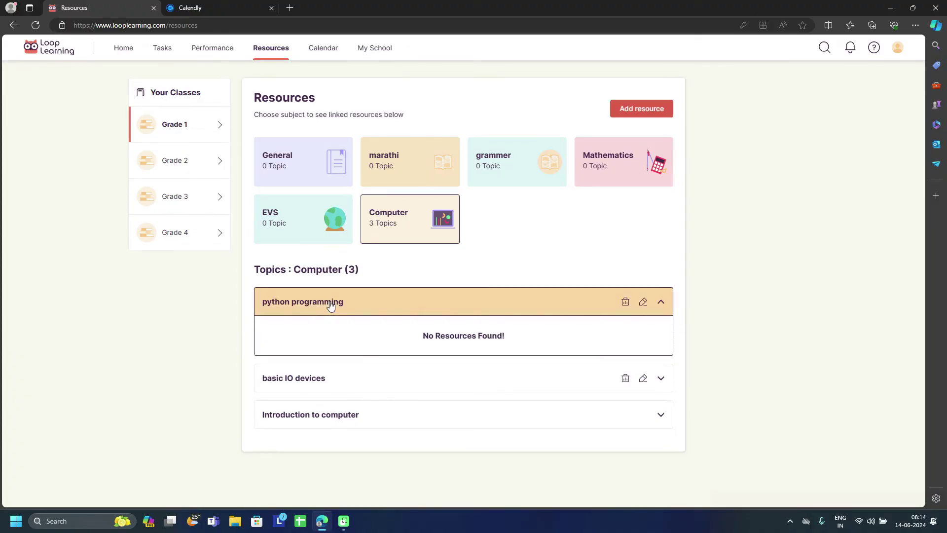
left_click(620, 113)
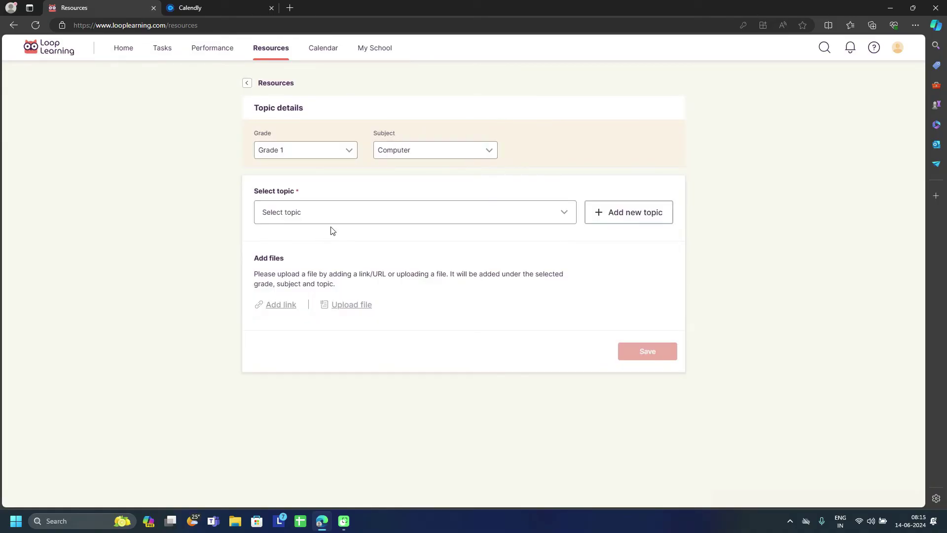
Step: Choose python programming as the resource topic, then start and cancel a new topic
left_click(330, 218)
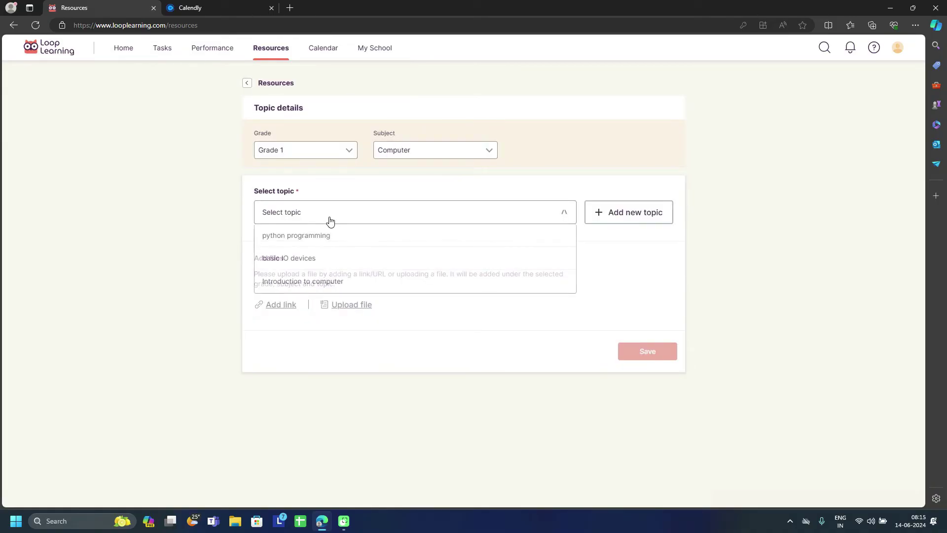
left_click(310, 242)
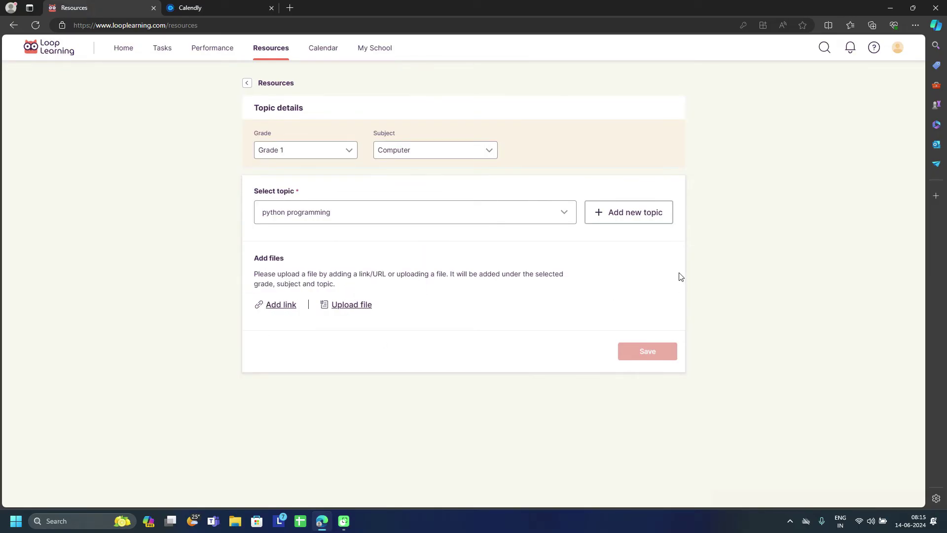
left_click(526, 220)
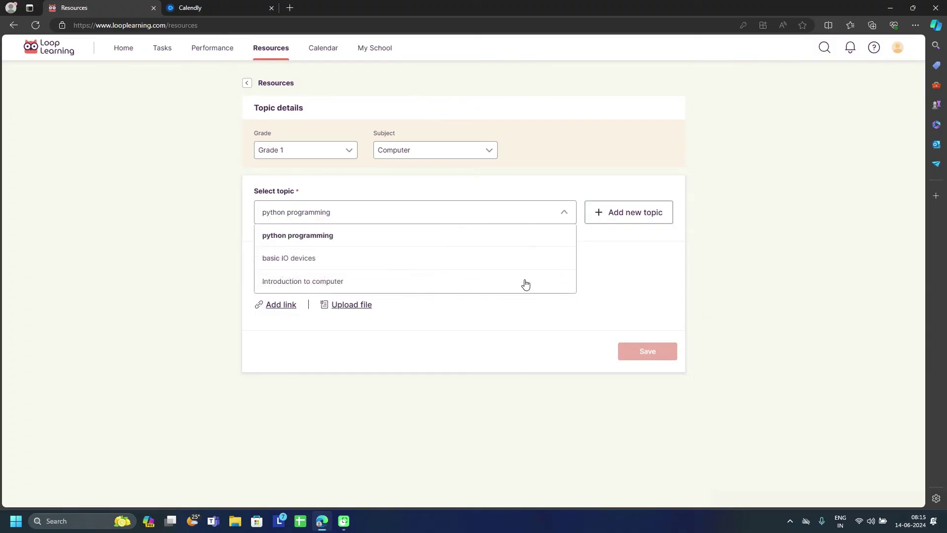
left_click(623, 222)
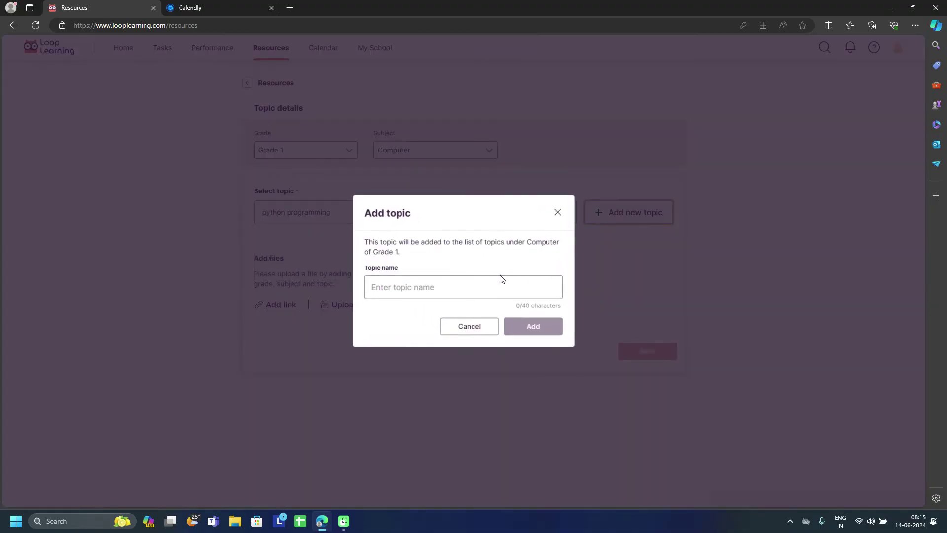
left_click(484, 326)
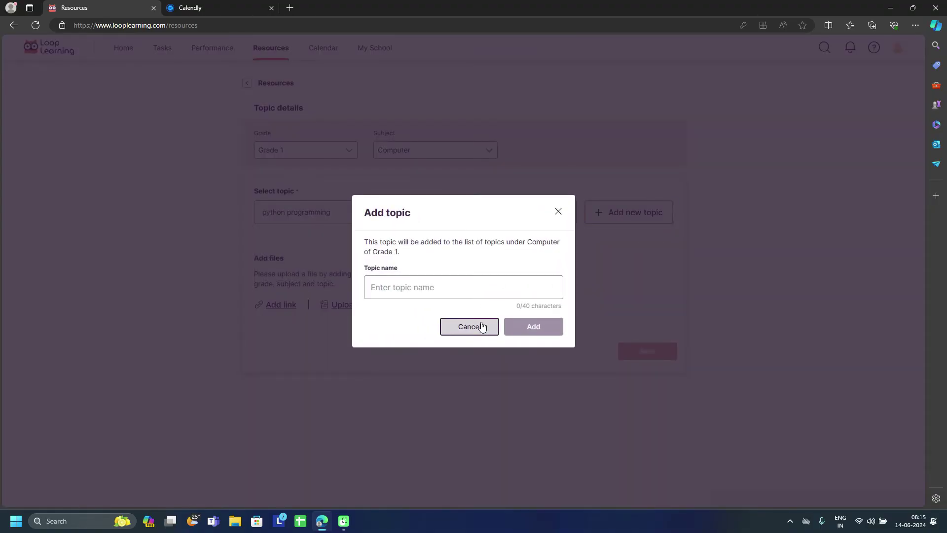
Step: Leave the resource form unsaved and open Grade 1's marathi topics
left_click(428, 219)
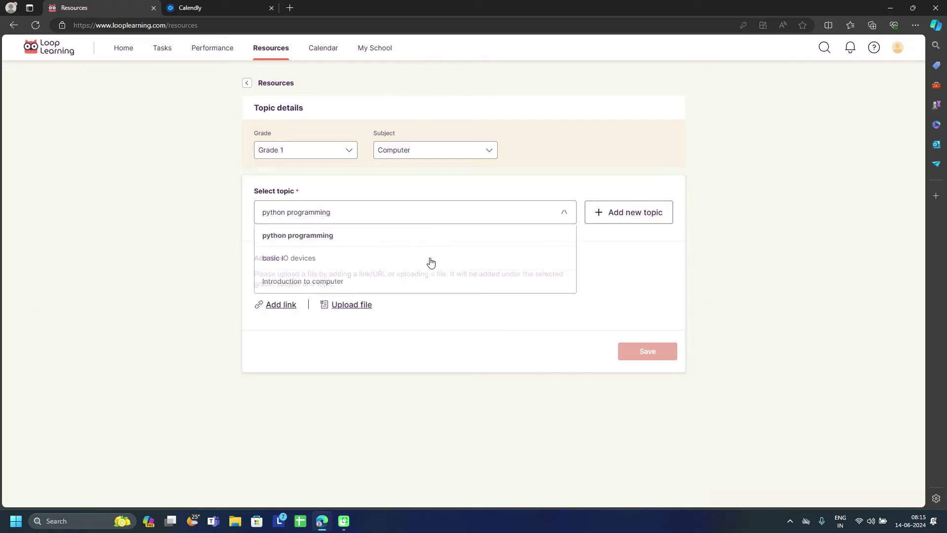
left_click(621, 285)
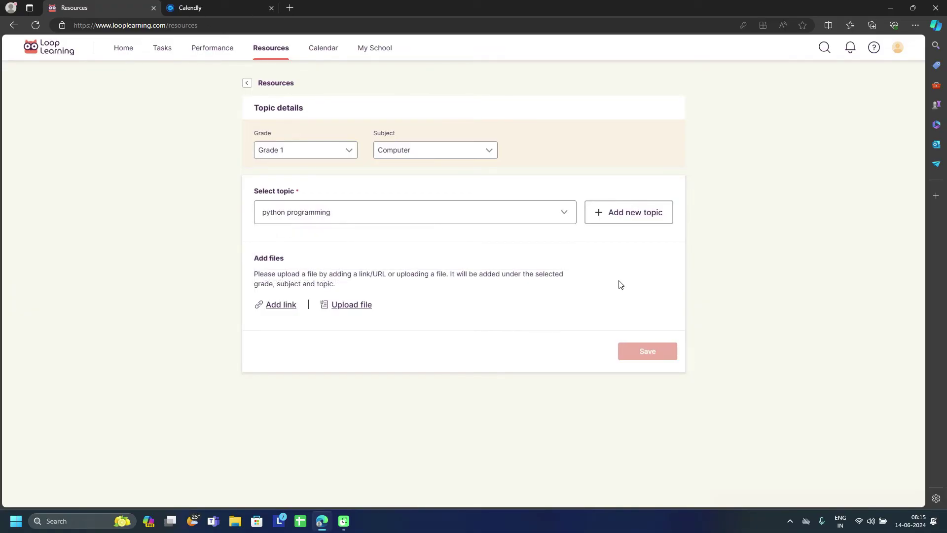
left_click(248, 83)
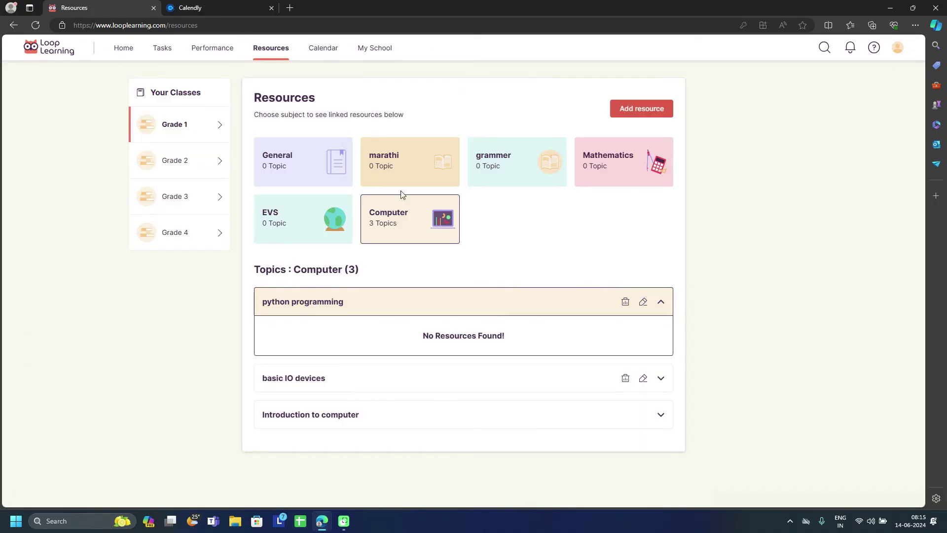
left_click(402, 178)
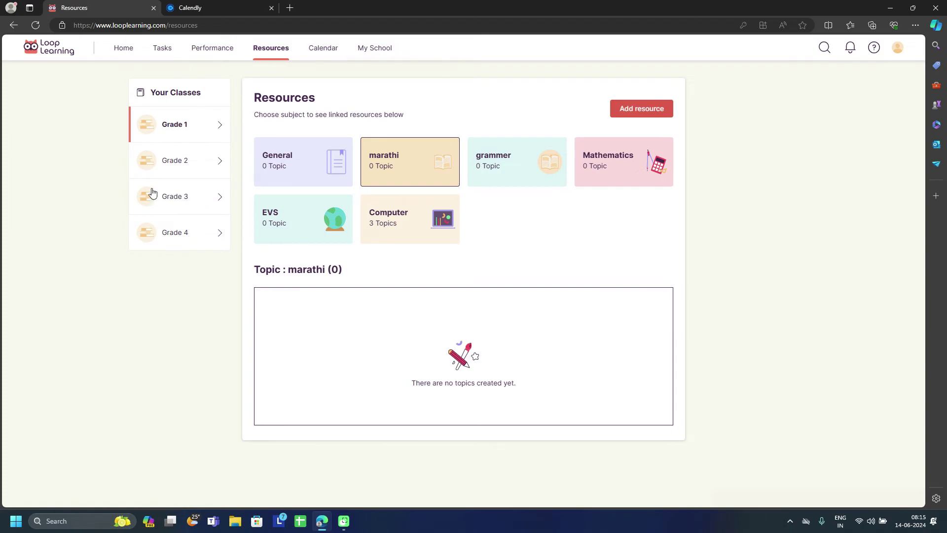
Step: Switch to Grade 2 under Your Classes, then go to the Performance overview
left_click(172, 161)
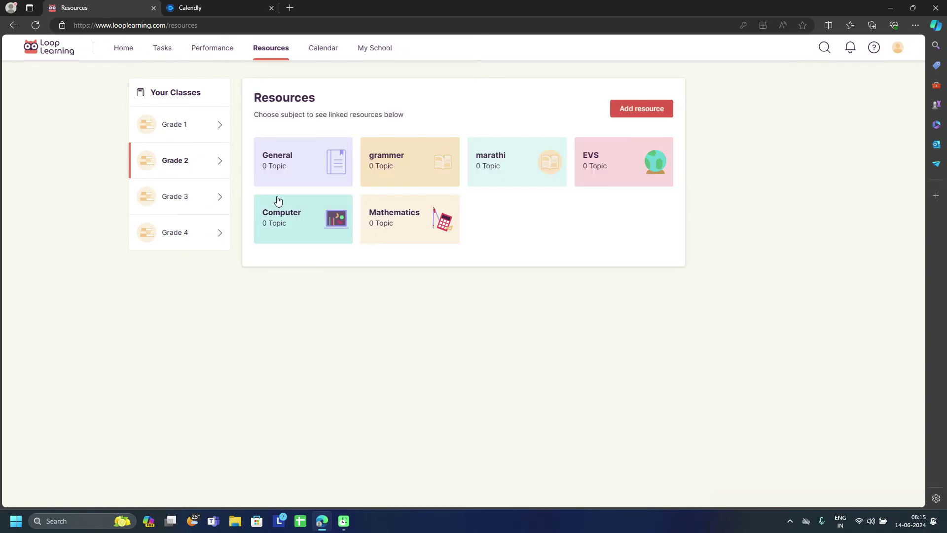
left_click(212, 50)
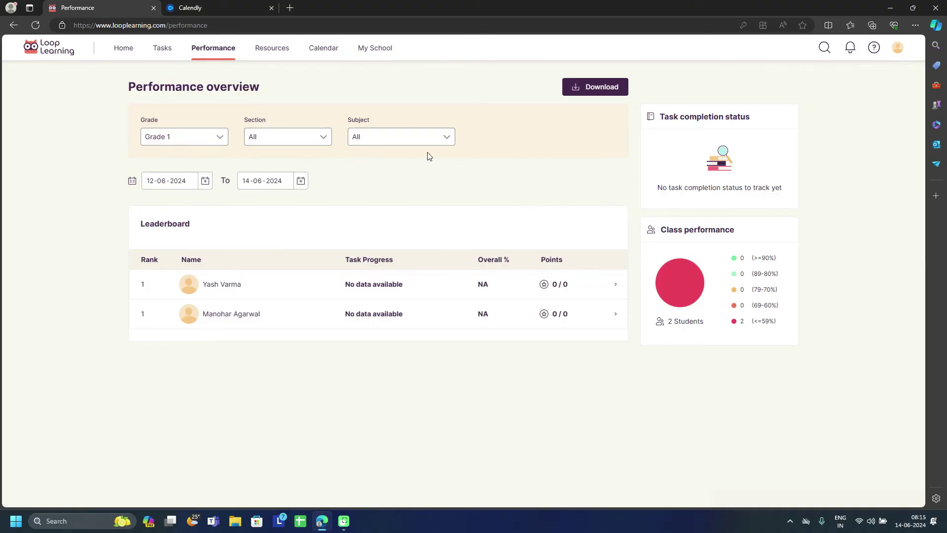
Step: Open the second student's performance page and review its 0 points, rank NA and subject filter
left_click(236, 317)
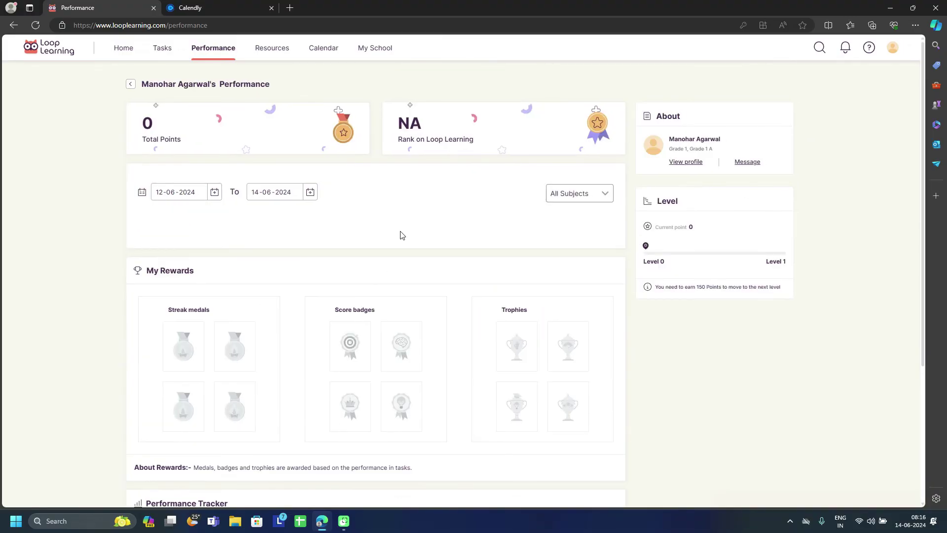
scroll(426, 352, "down", 5)
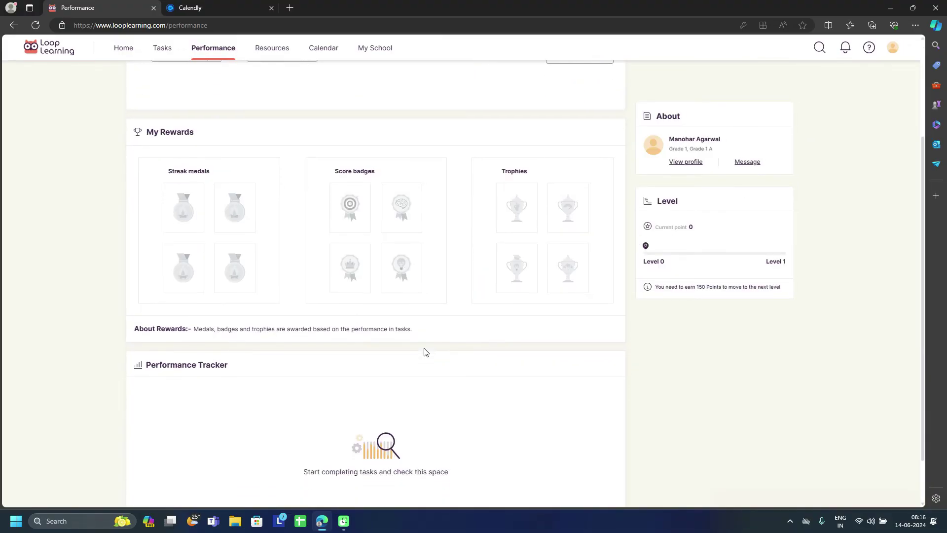
scroll(426, 352, "up", 5)
scroll(426, 351, "down", 1)
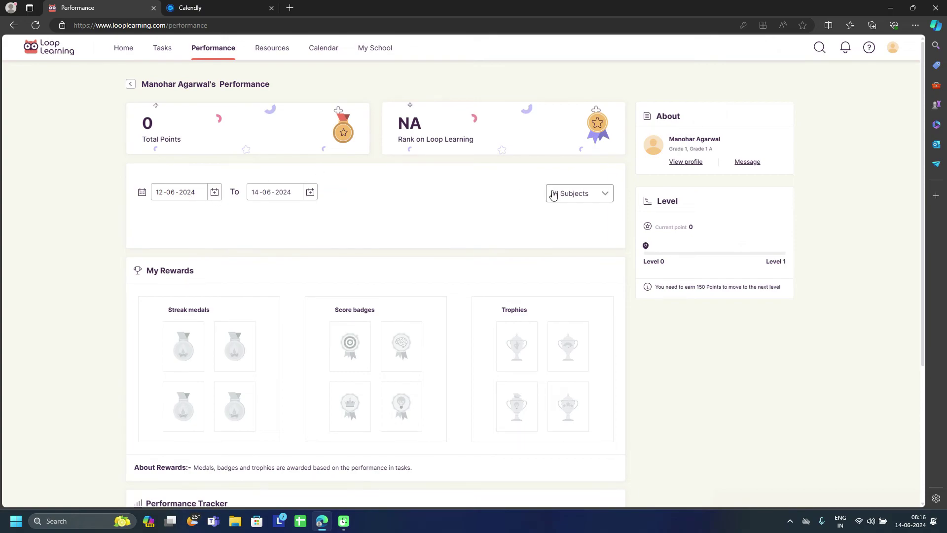
left_click(606, 193)
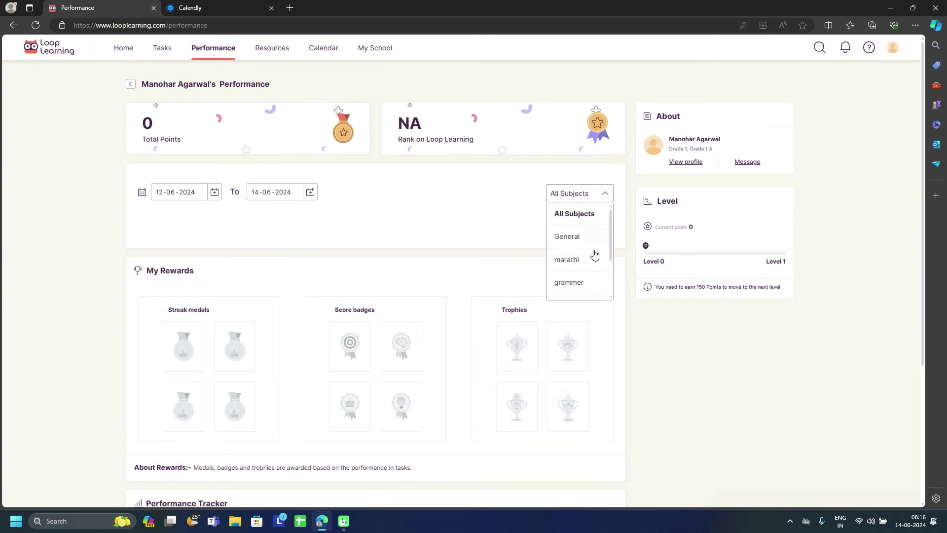
left_click(747, 212)
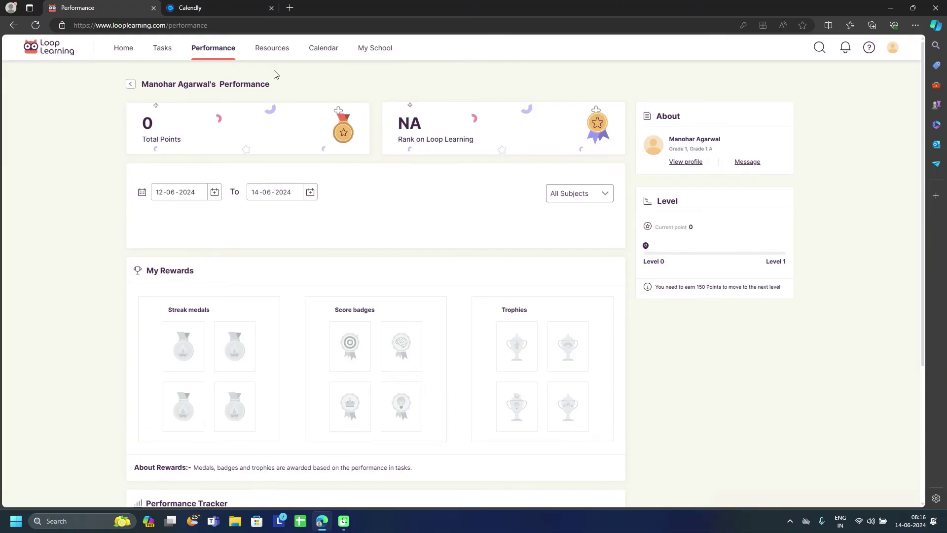
Step: Return to the Performance overview and check the Grade, Section and Subject filters without changing them
left_click(130, 84)
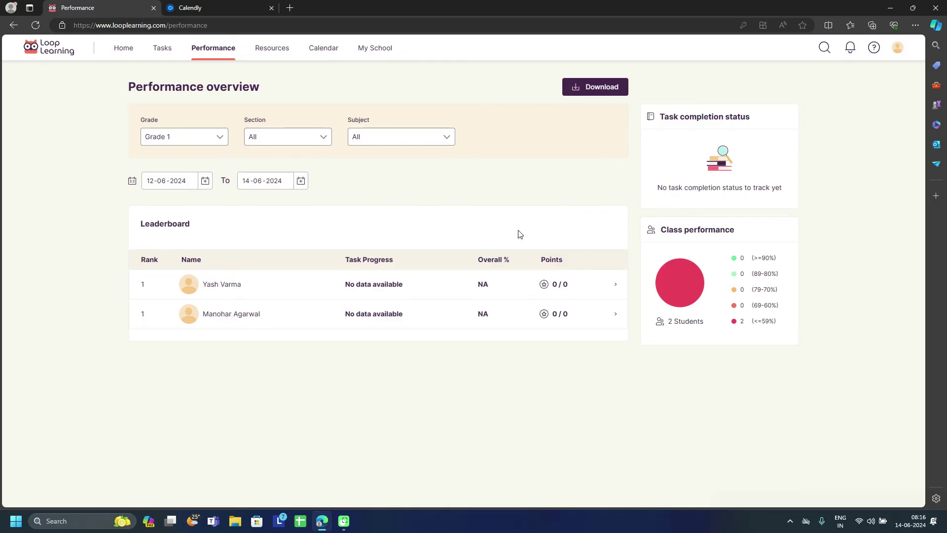
left_click(182, 137)
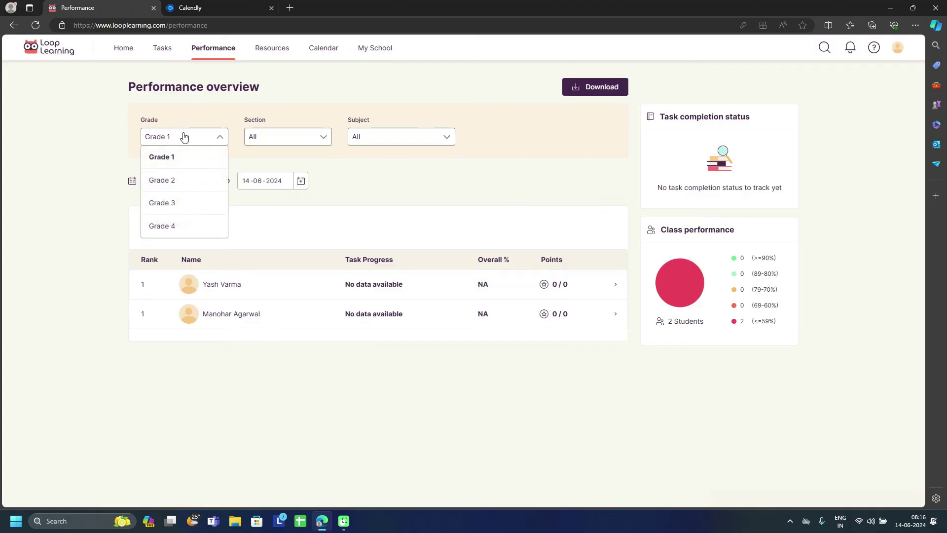
left_click(269, 140)
left_click(364, 142)
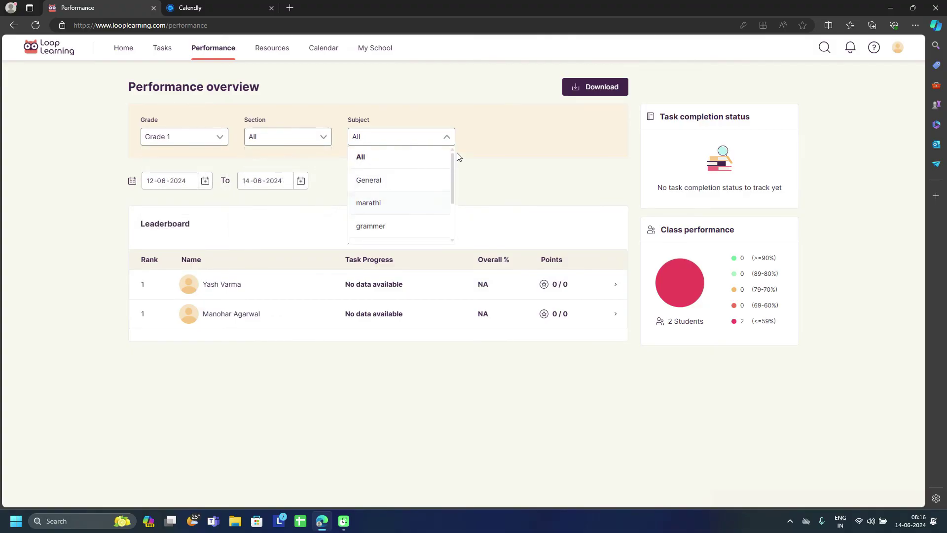
left_click(429, 86)
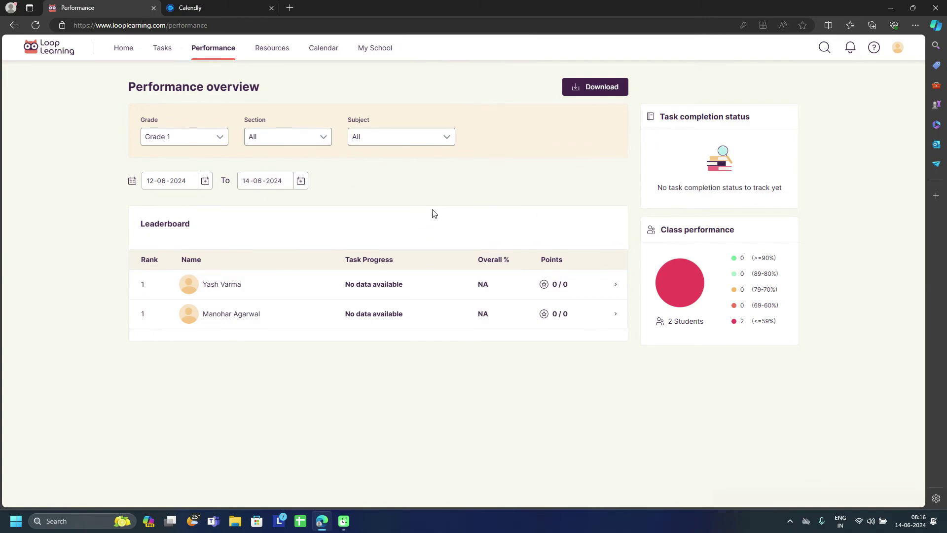
Step: Check the empty Tasks page, then return to the Grade 1 Home dashboard
left_click(161, 51)
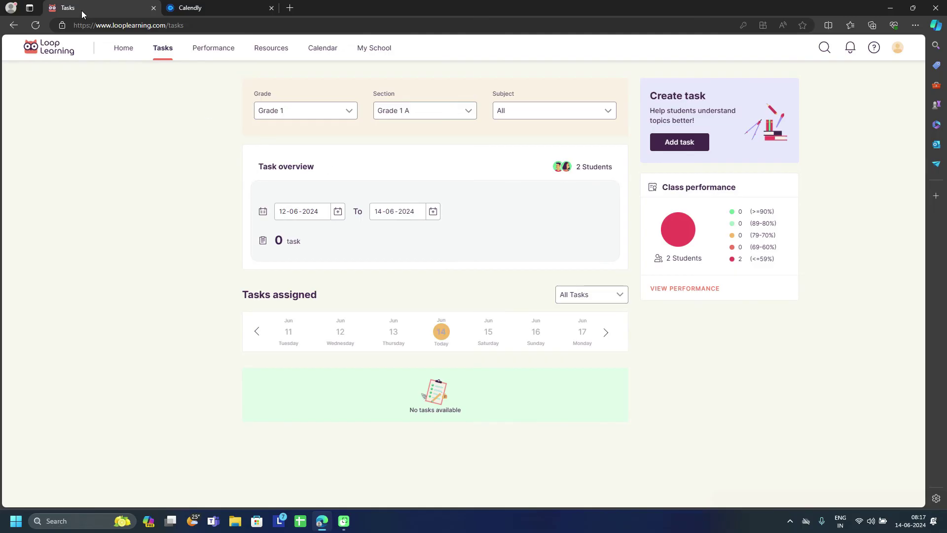
left_click(119, 54)
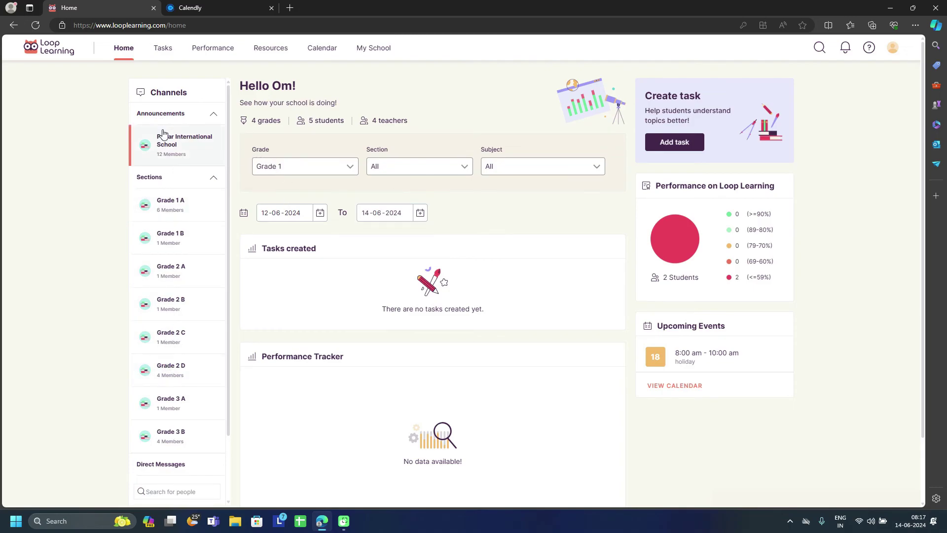
Step: Open the Podar International School announcement channel and expand its Files section, which shows no files
left_click(167, 144)
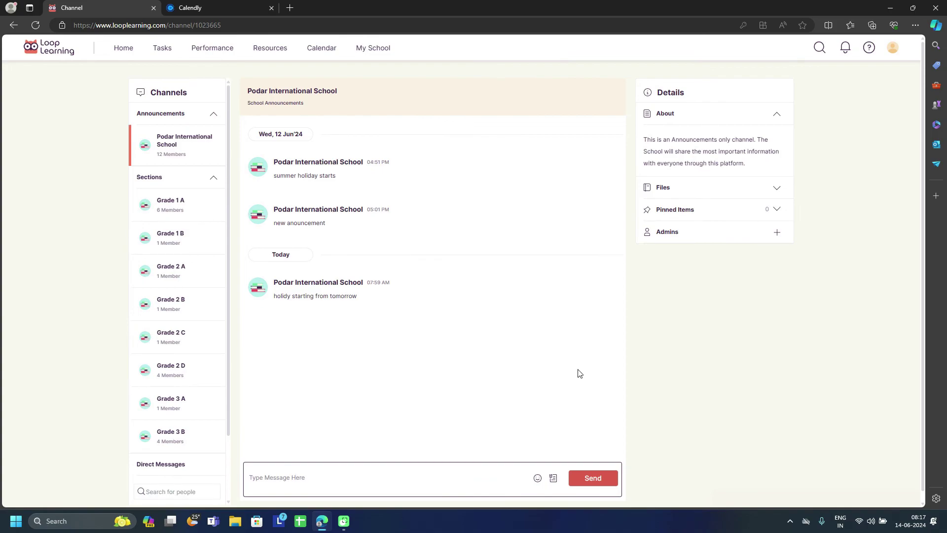
left_click(666, 190)
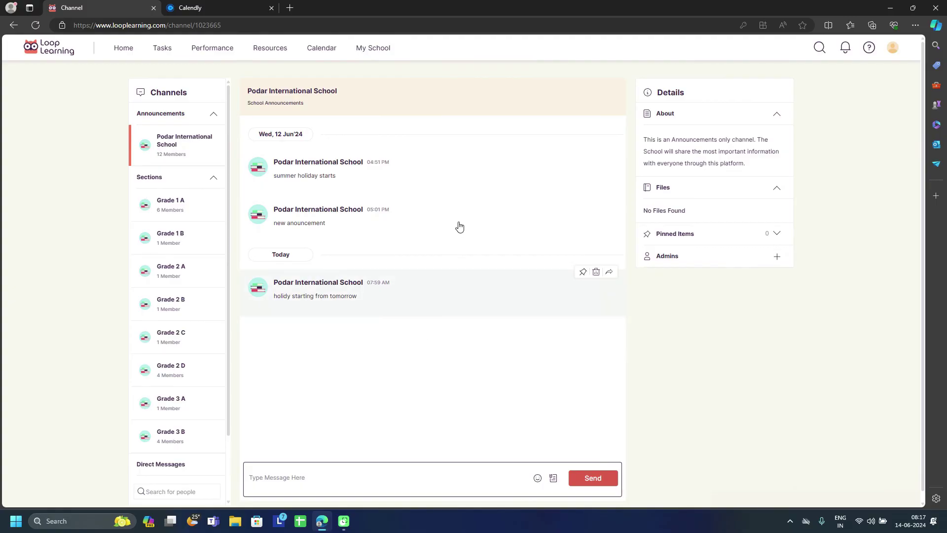
triple_click(672, 214)
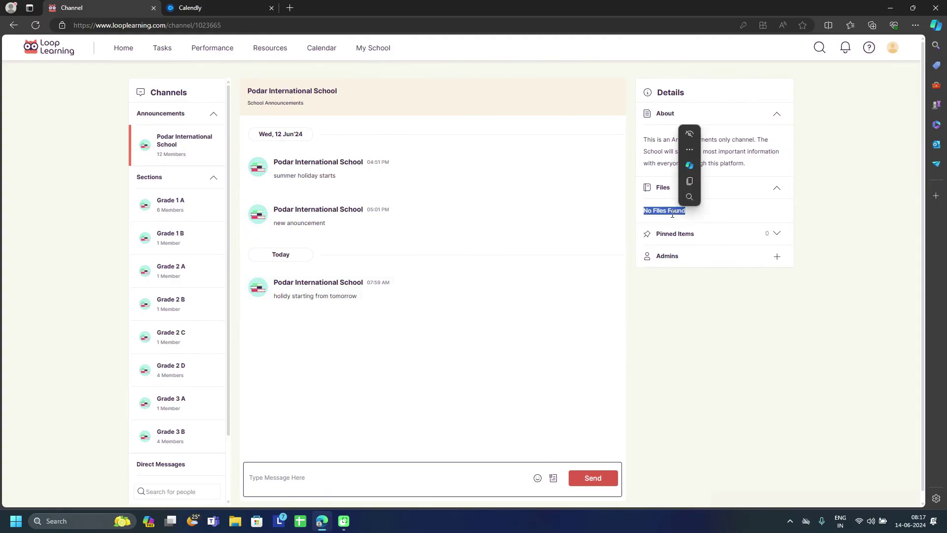
left_click(688, 134)
left_click(668, 140)
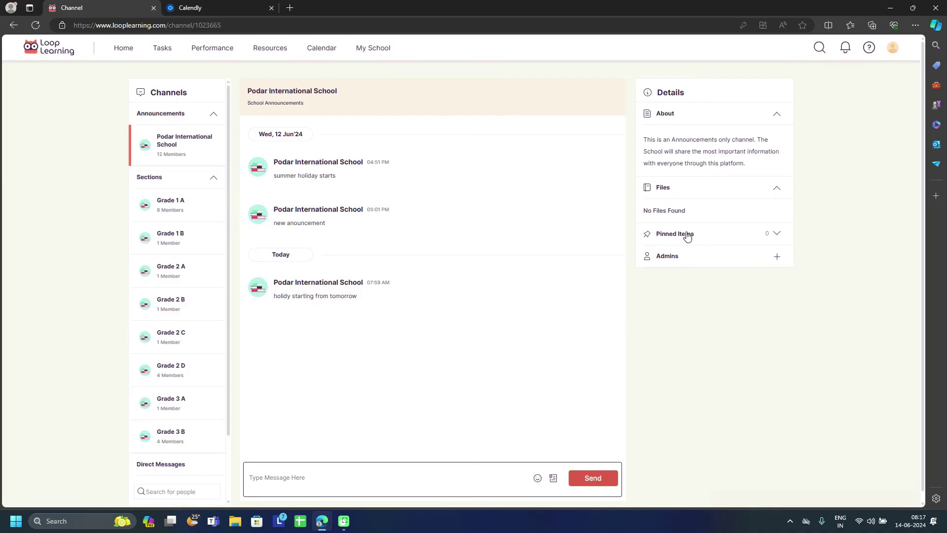
mouse_move(378, 292)
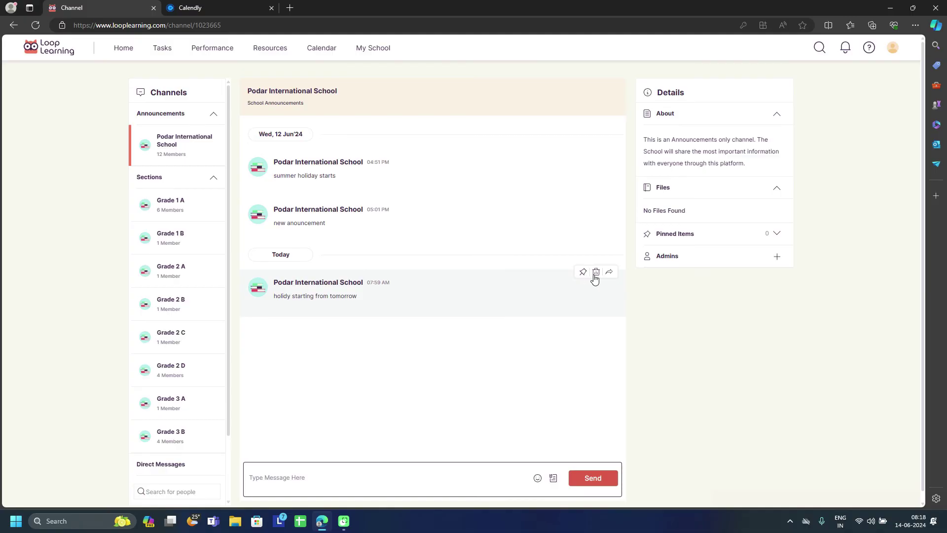
Step: Replace the misspelled holiday message with 'holiday will starts from tomorrow', then try attaching .condarc
left_click(596, 272)
left_click(566, 297)
left_click(321, 478)
type("h")
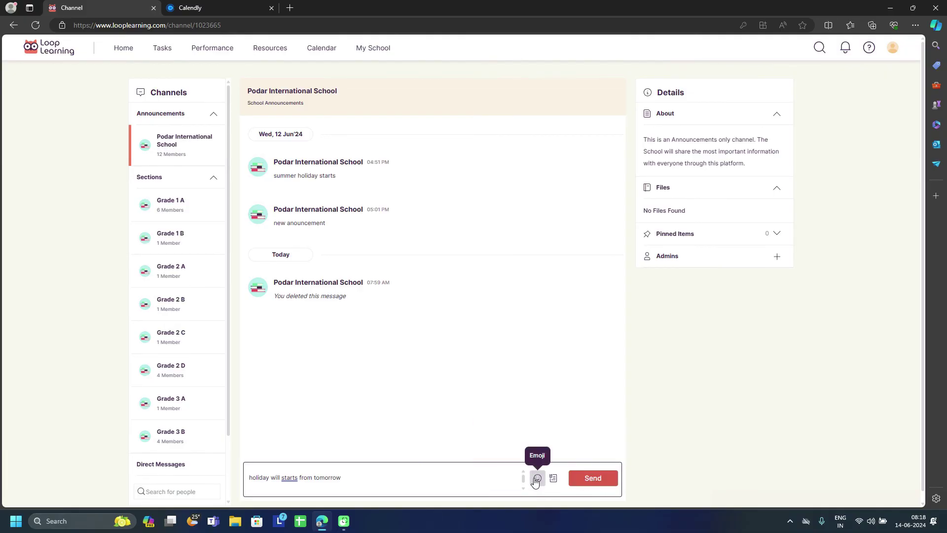
left_click(590, 484)
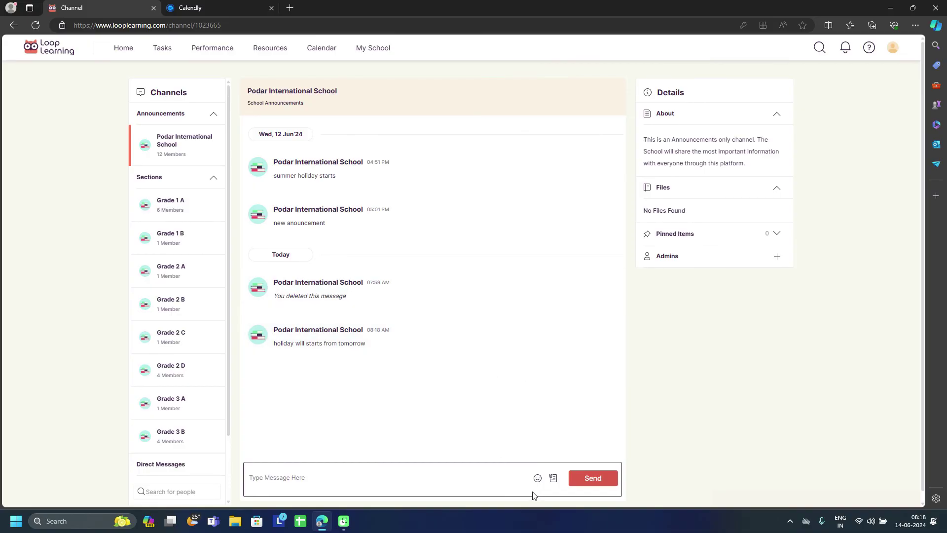
left_click(557, 486)
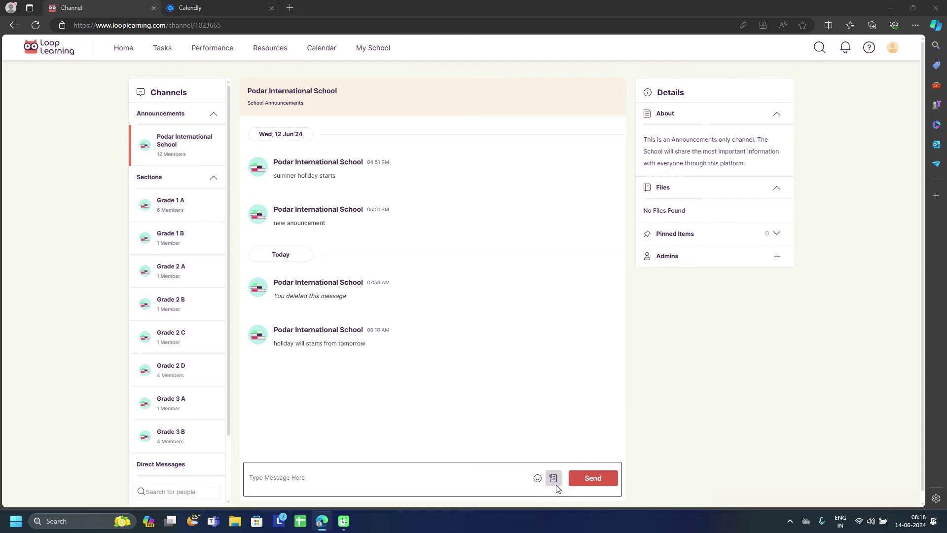
double_click(374, 159)
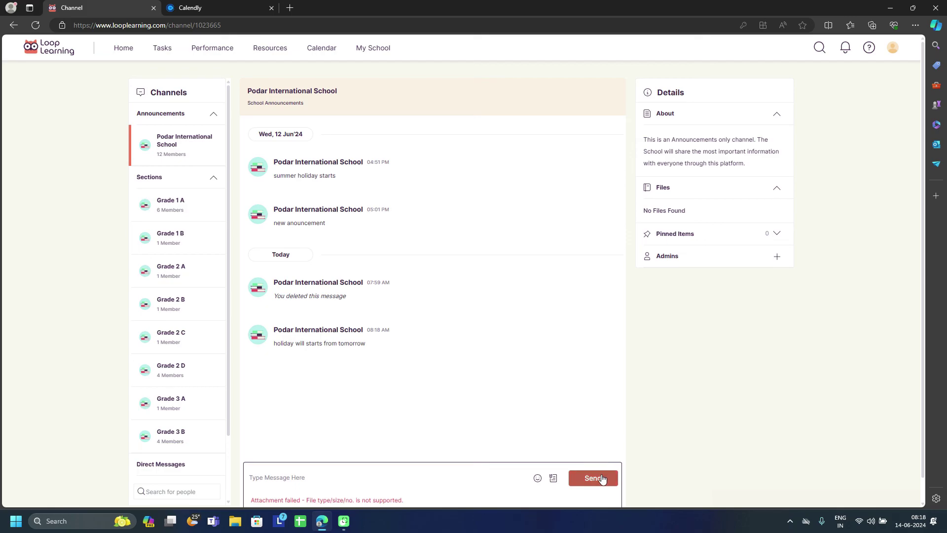
Step: Attach Answer.txt from the Downloads folder and send it to the announcement channel
left_click(553, 479)
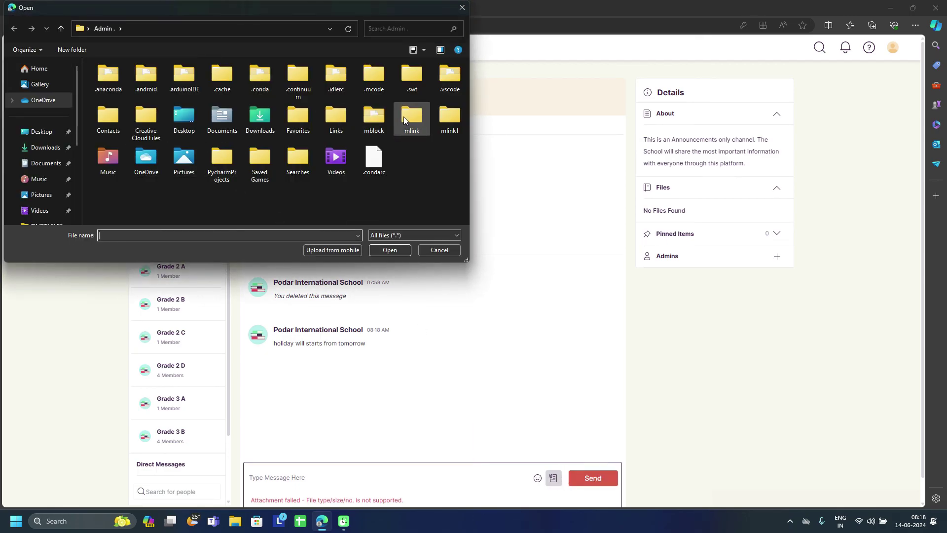
double_click(260, 121)
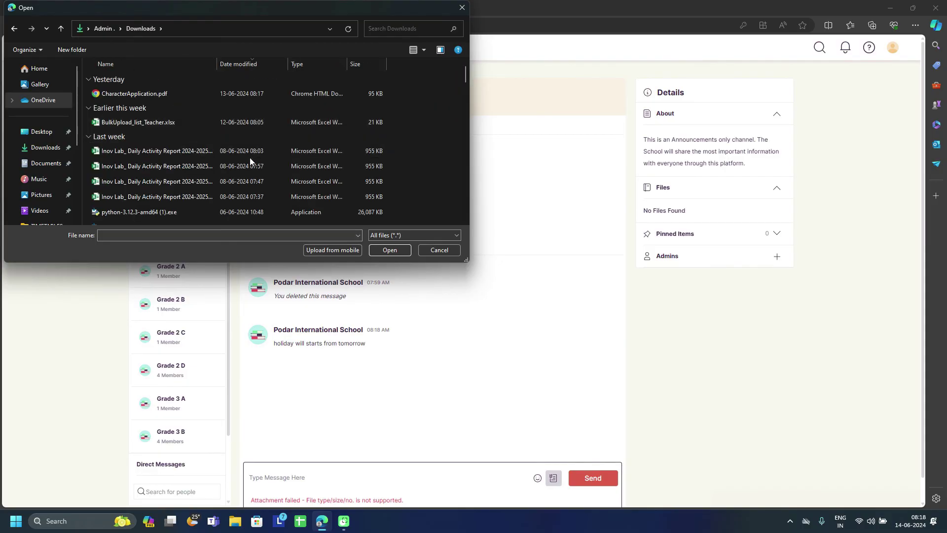
scroll(250, 157, "down", 3)
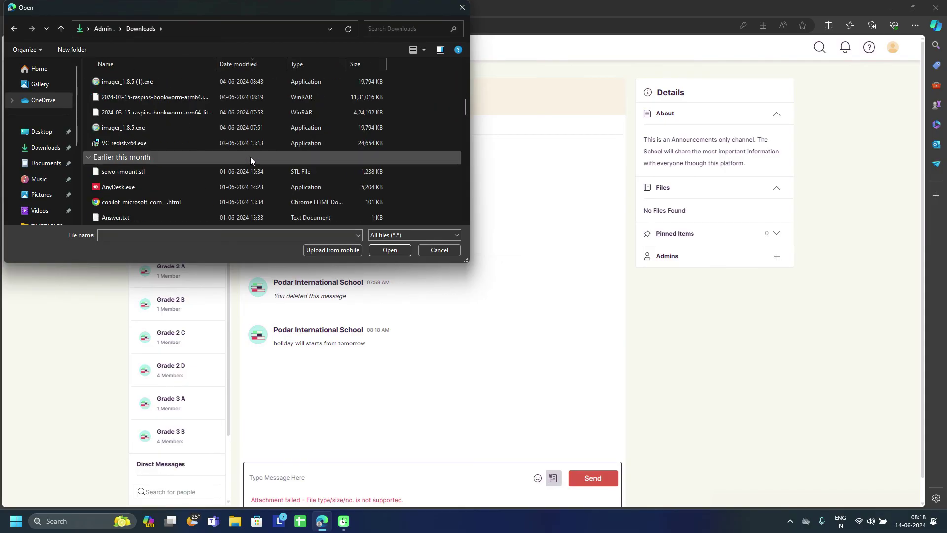
left_click(171, 221)
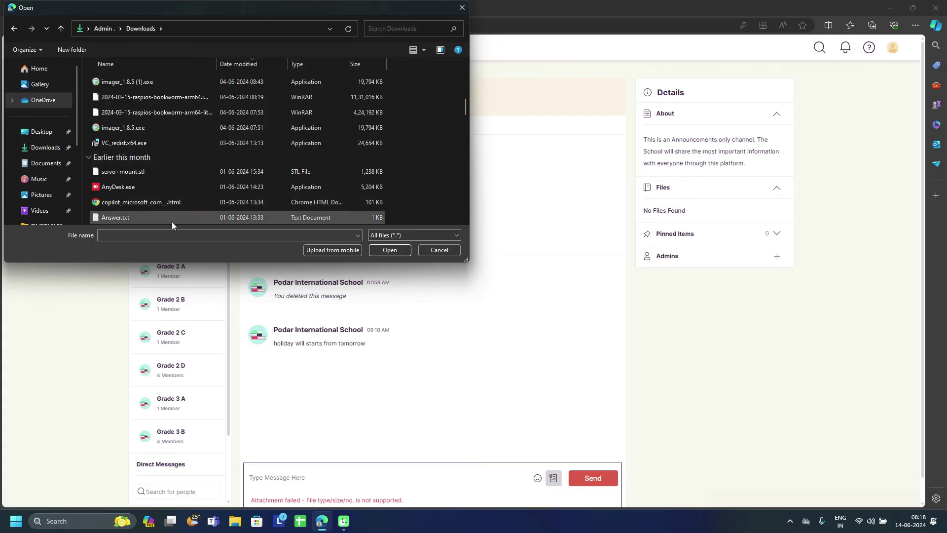
double_click(171, 221)
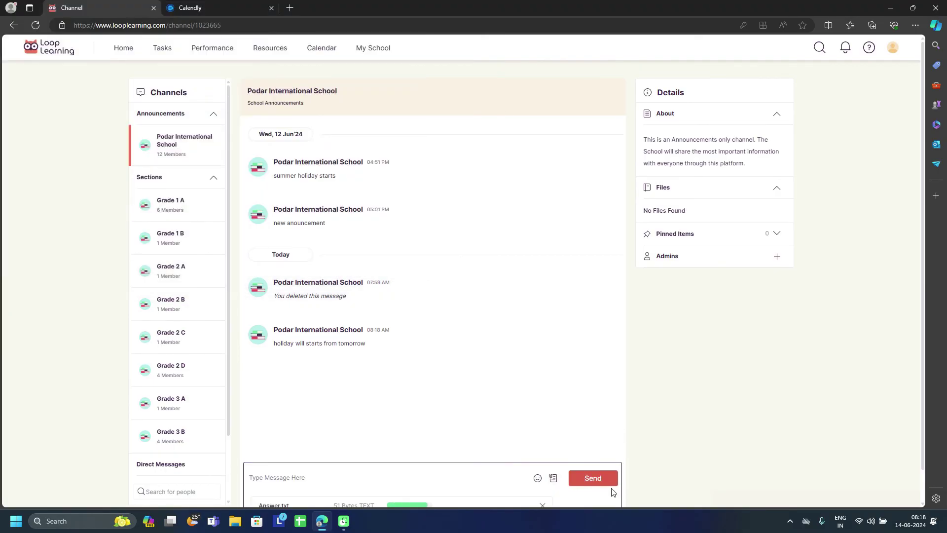
left_click(606, 482)
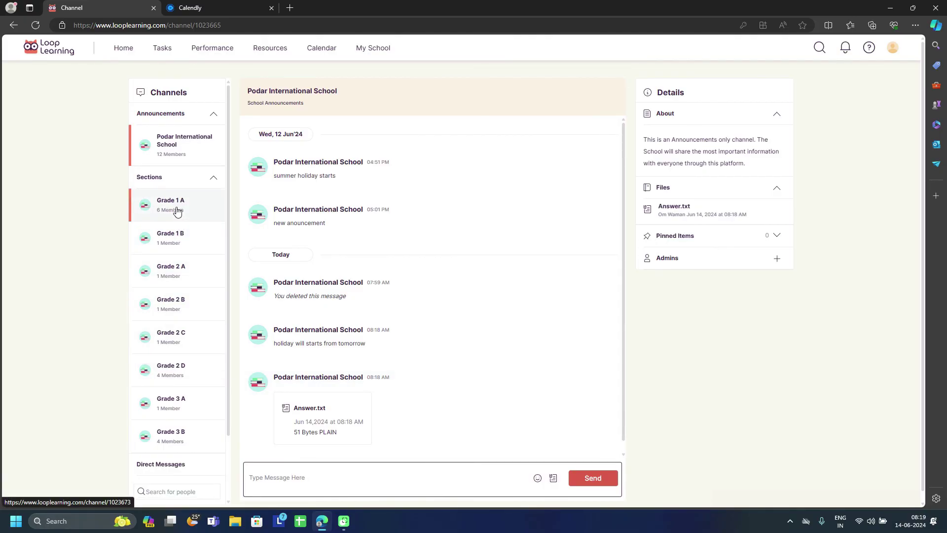
left_click(177, 212)
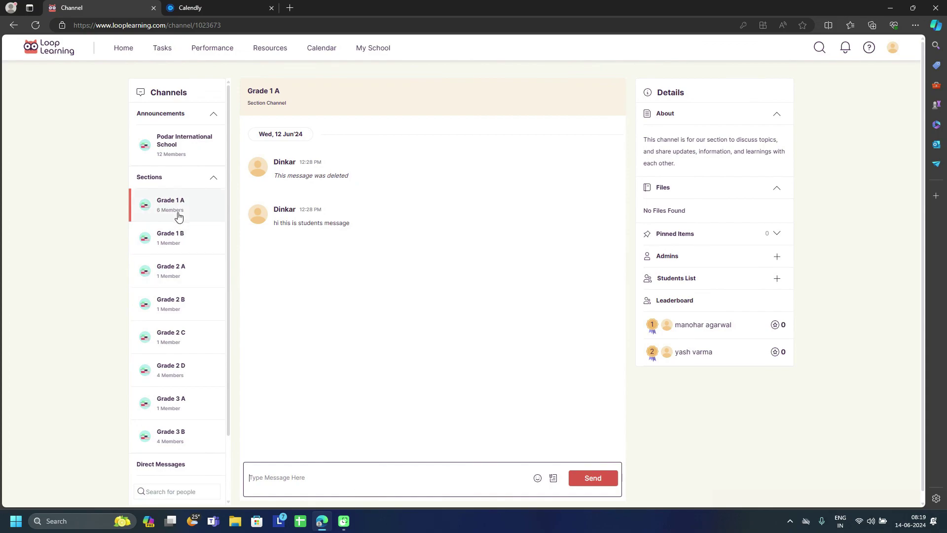
mouse_move(300, 234)
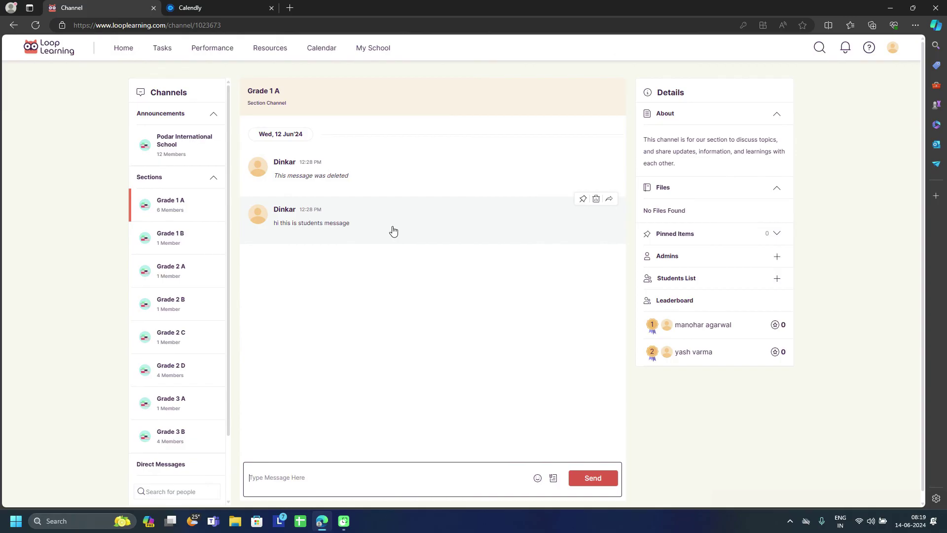
scroll(163, 414, "down", 2)
scroll(159, 410, "up", 2)
scroll(157, 345, "down", 2)
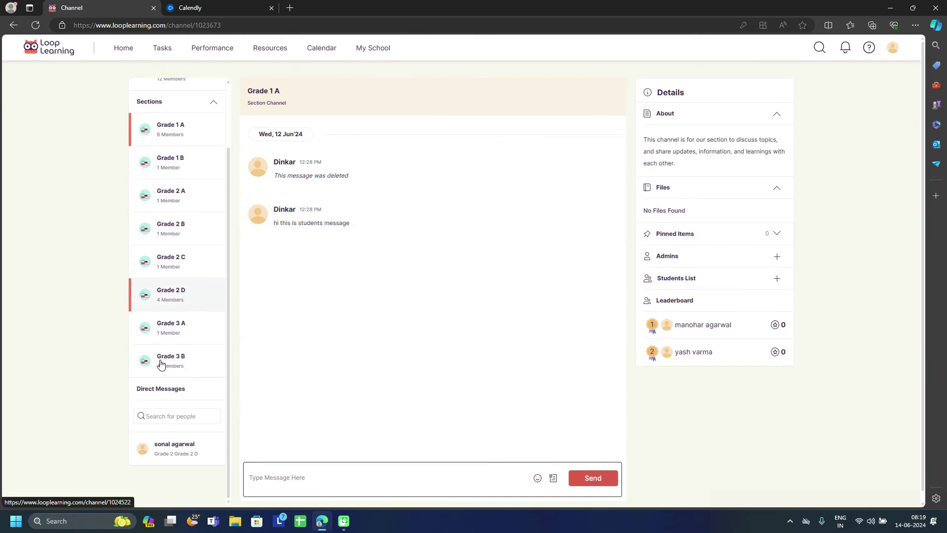
left_click(171, 417)
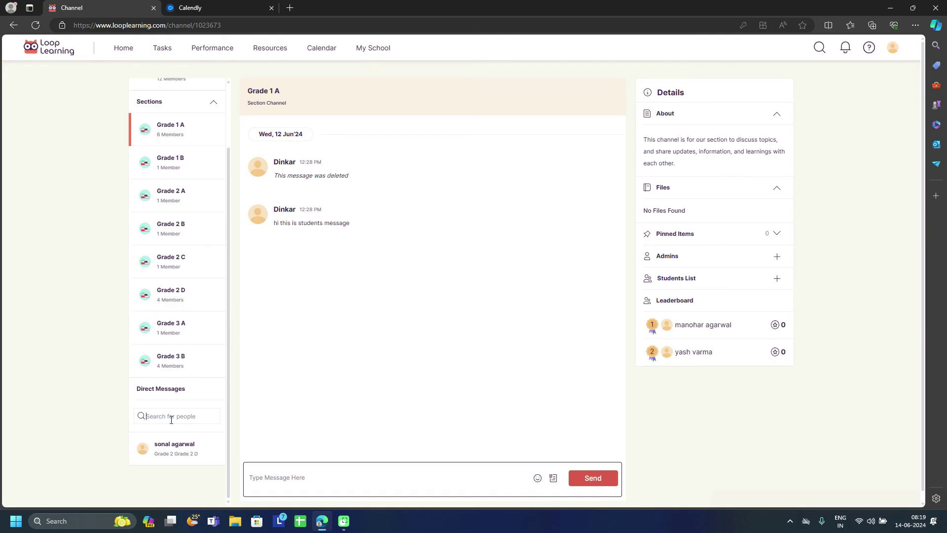
scroll(193, 193, "up", 2)
left_click(170, 140)
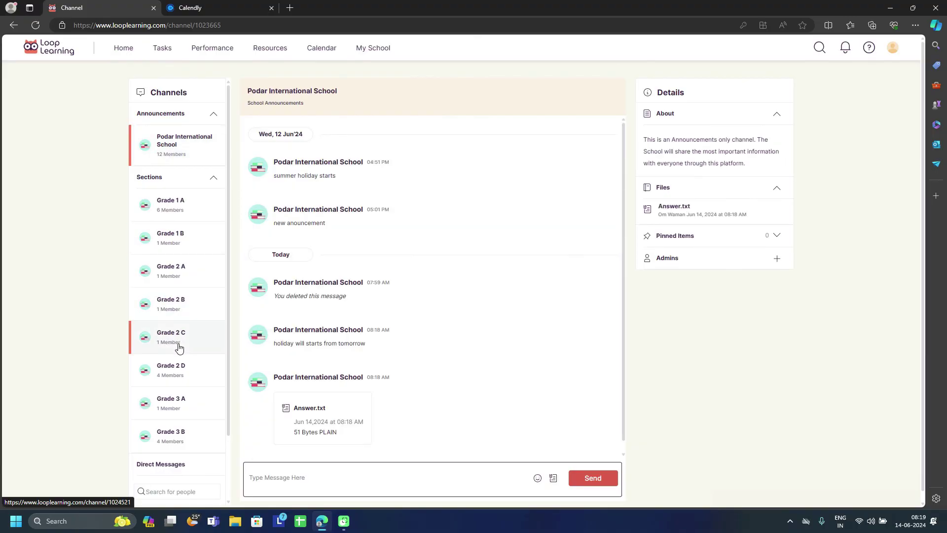
scroll(182, 302, "down", 2)
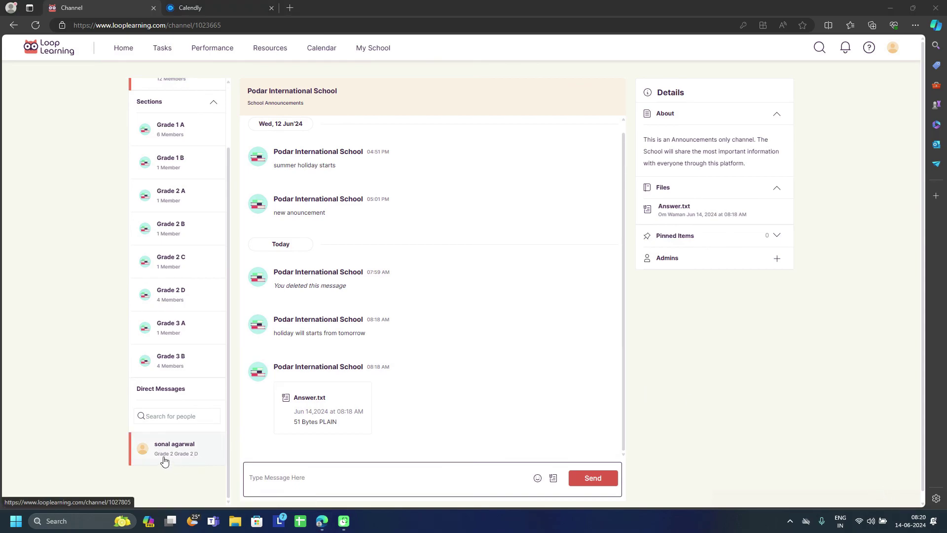
scroll(243, 190, "up", 1)
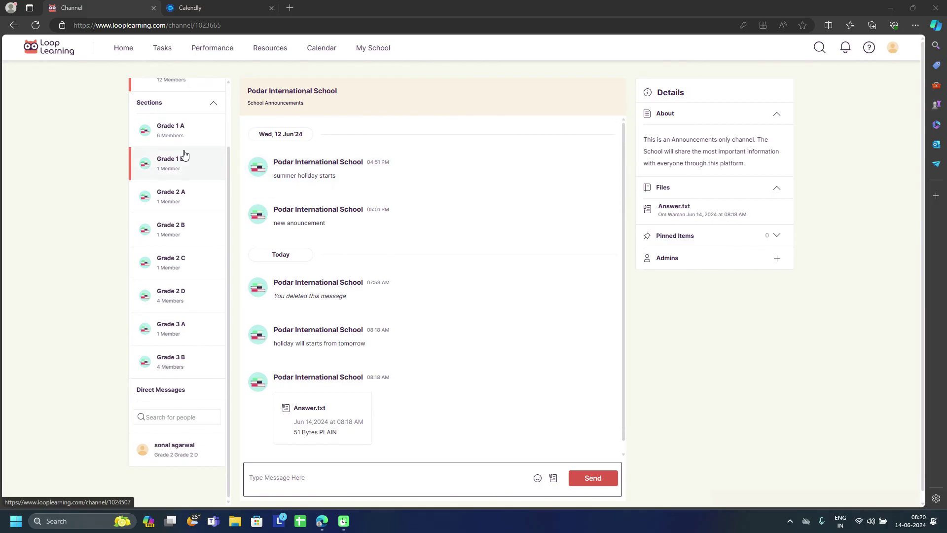
scroll(185, 154, "up", 2)
Step: From the Home dashboard, open the Grade 1 Performance overview via View Performance
left_click(122, 48)
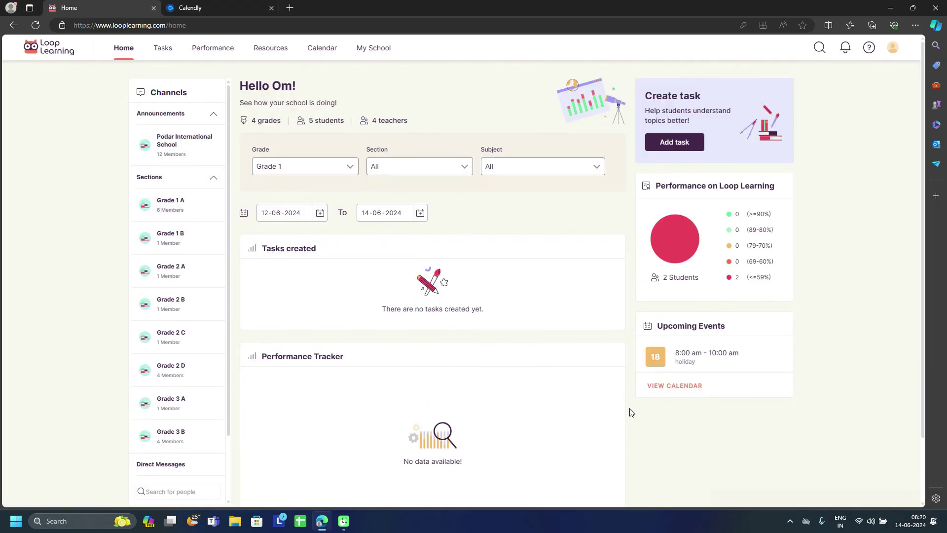
scroll(630, 413, "down", 2)
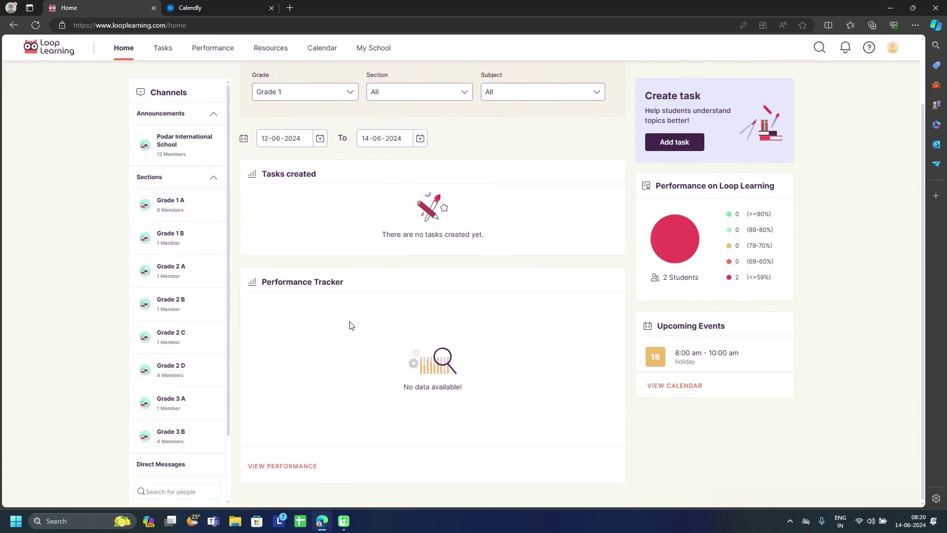
left_click(289, 467)
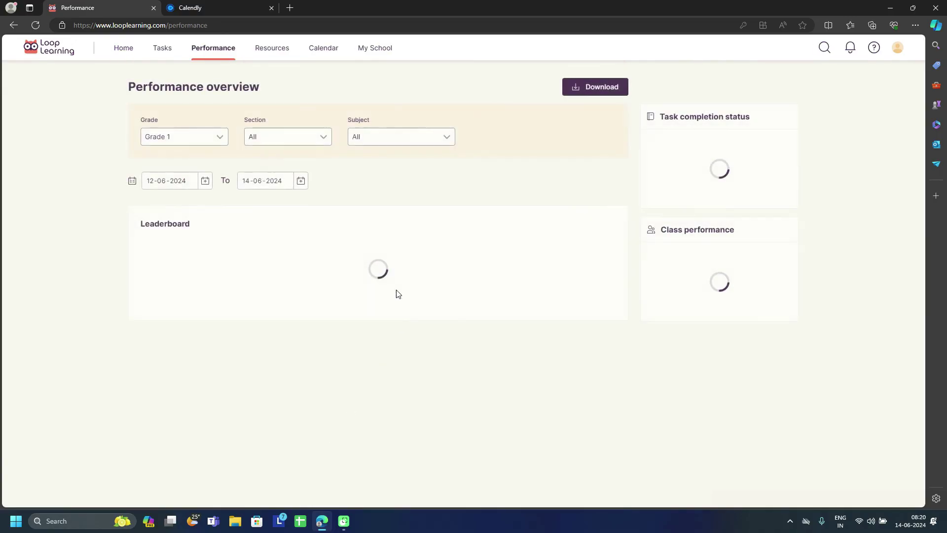